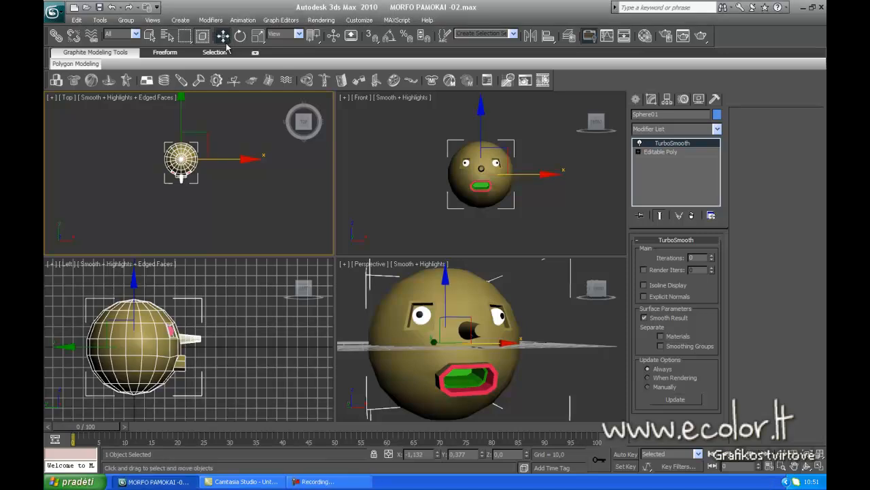
Set the TurboSmooth iterations of the head with the eyes to 2.
{"action": "left_click", "coordinate": [501, 176]}
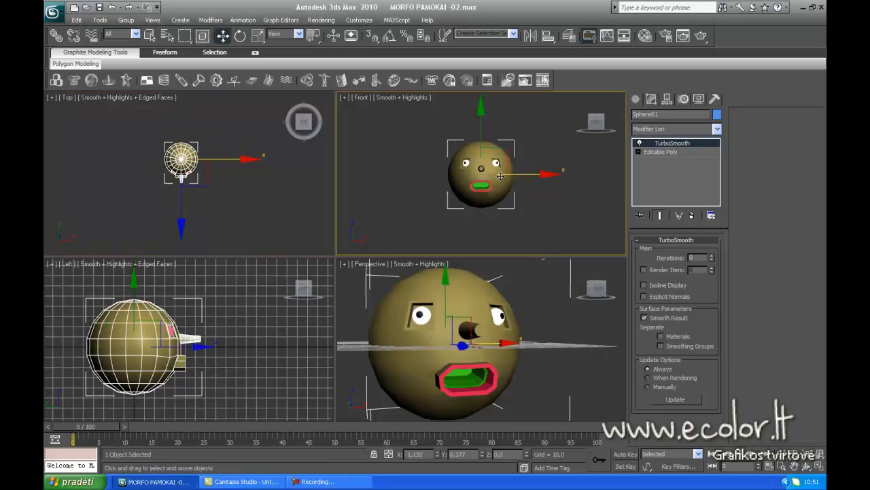
{"action": "left_click", "coordinate": [712, 257]}
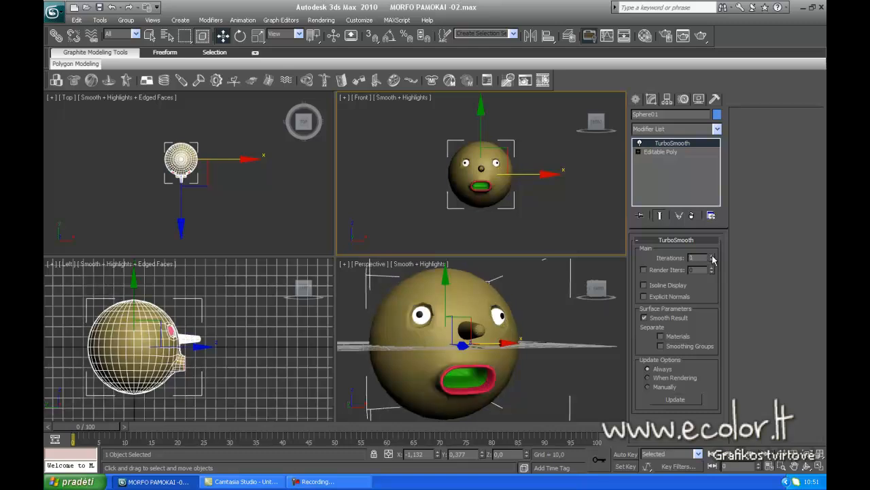
{"action": "left_click", "coordinate": [712, 256]}
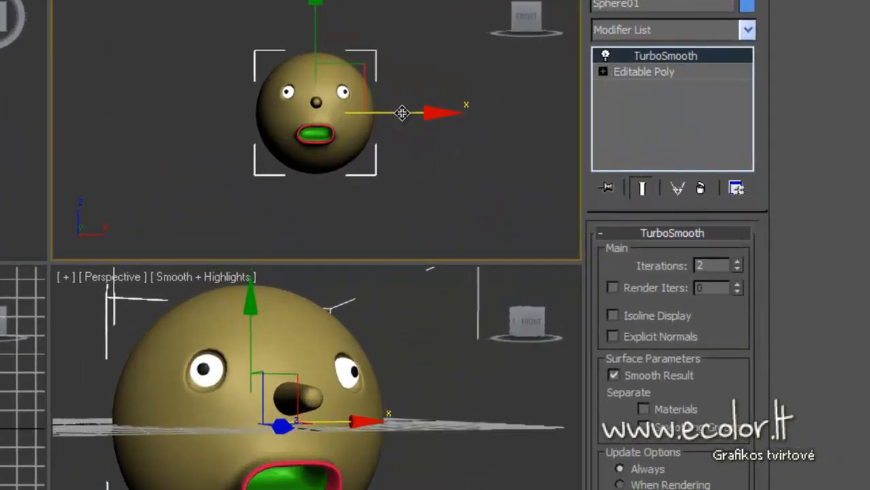
Clone the smoothed head sideways along the X axis in the Front view as four evenly spaced independent copies.
{"action": "left_click_drag", "start_coordinate": [404, 114], "coordinate": [548, 123], "text": "shift"}
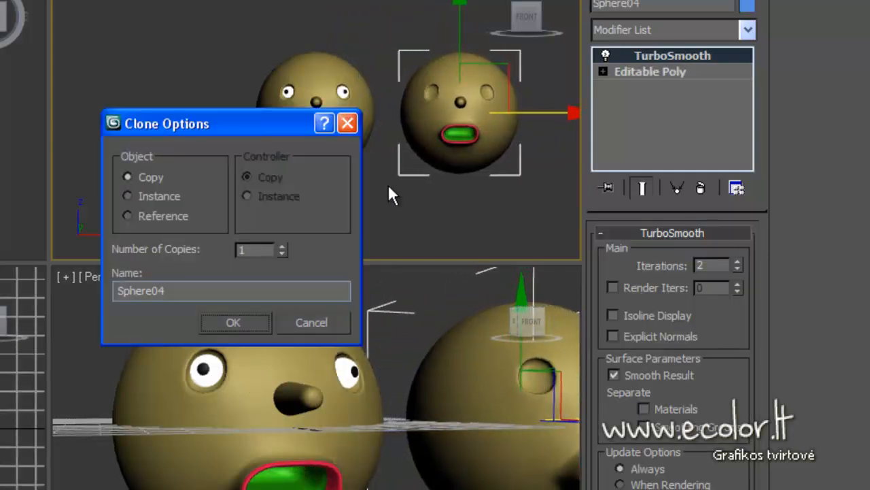
{"action": "left_click", "coordinate": [282, 247]}
{"action": "left_click", "coordinate": [282, 246]}
{"action": "left_click", "coordinate": [234, 318]}
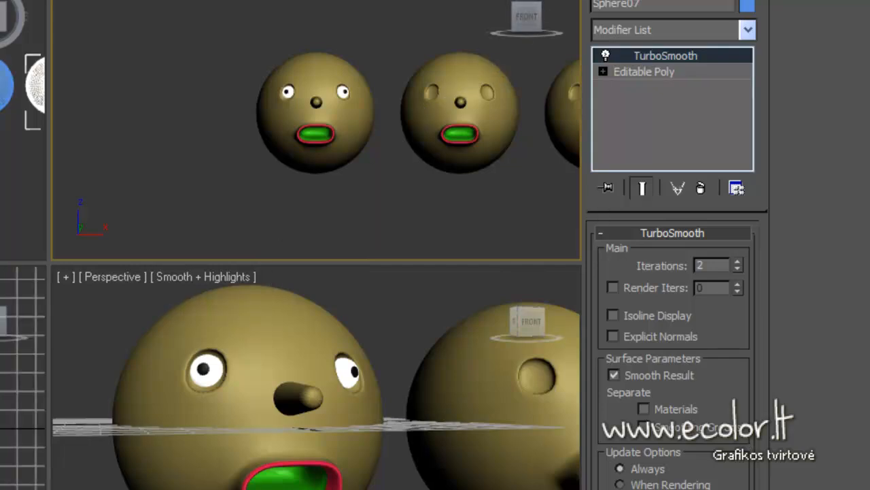
{"action": "scroll", "coordinate": [258, 185], "scroll_direction": "down", "scroll_amount": 5}
{"action": "middle_click_drag", "start_coordinate": [258, 186], "coordinate": [281, 194]}
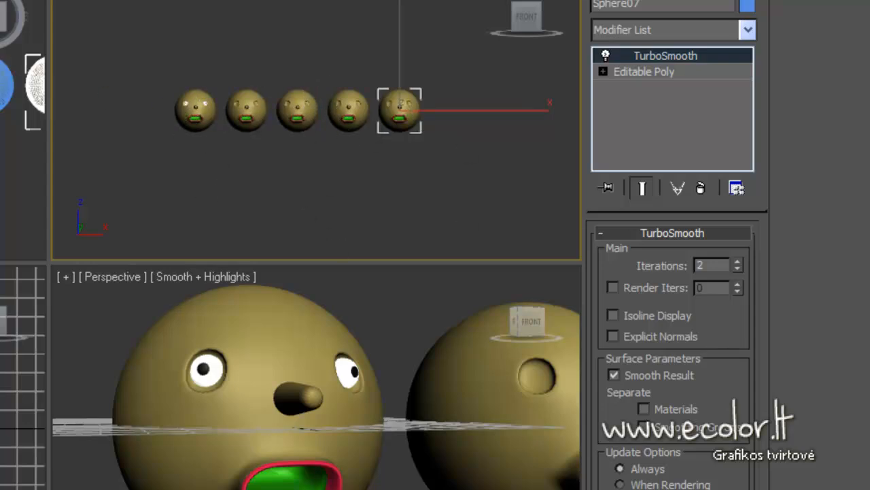
{"action": "key", "text": "w"}
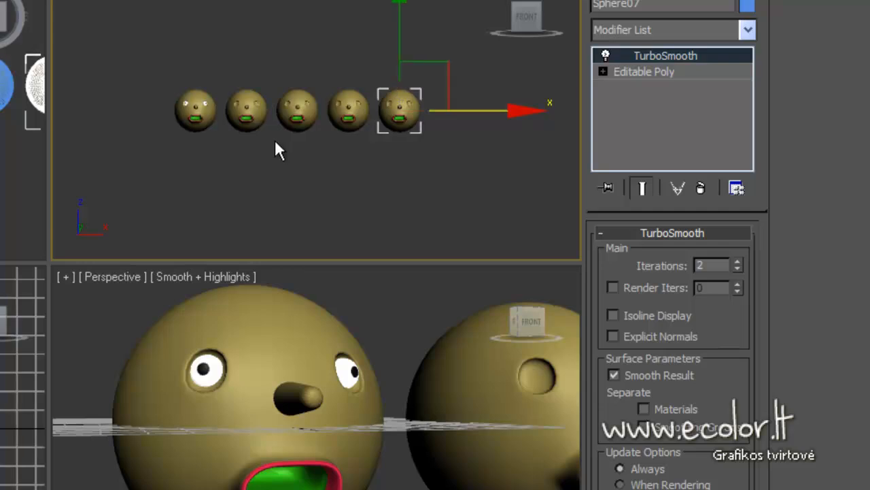
Hide the original head and its two eyes, leaving the cloned heads in the scene.
{"action": "left_click", "coordinate": [194, 100]}
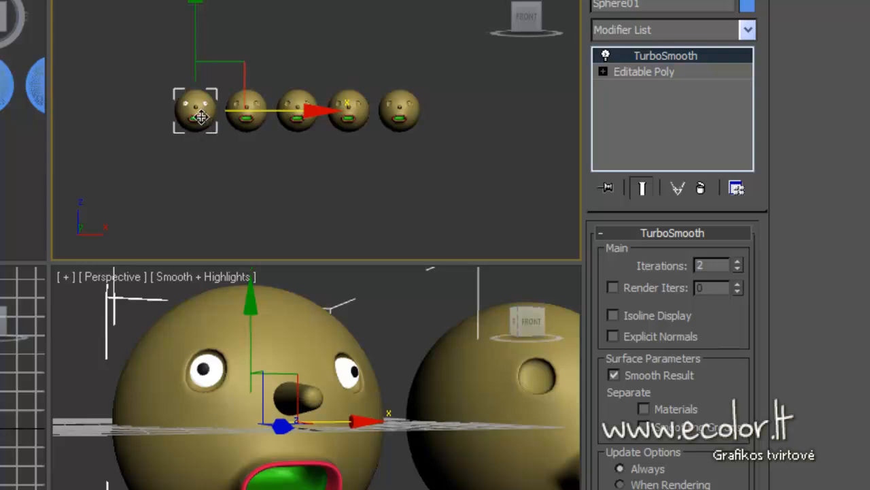
{"action": "right_click", "coordinate": [214, 162]}
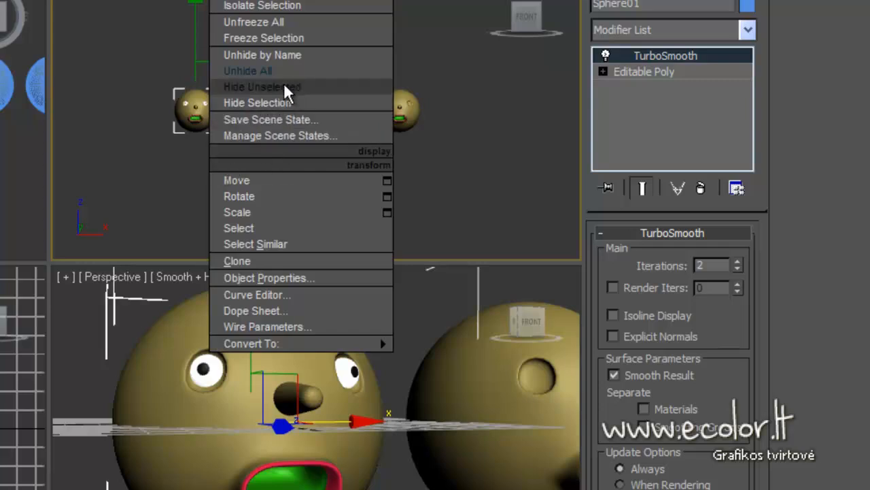
{"action": "left_click", "coordinate": [282, 102]}
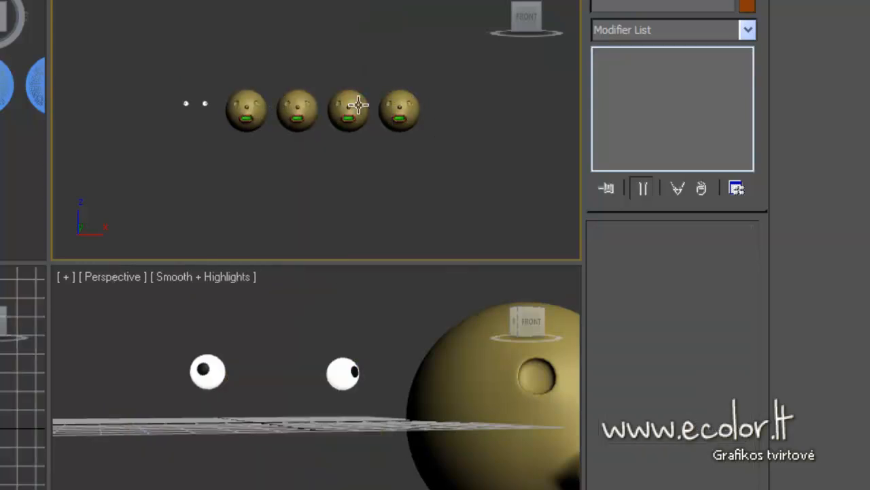
{"action": "left_click", "coordinate": [212, 109]}
{"action": "right_click", "coordinate": [180, 155]}
{"action": "left_click", "coordinate": [228, 92]}
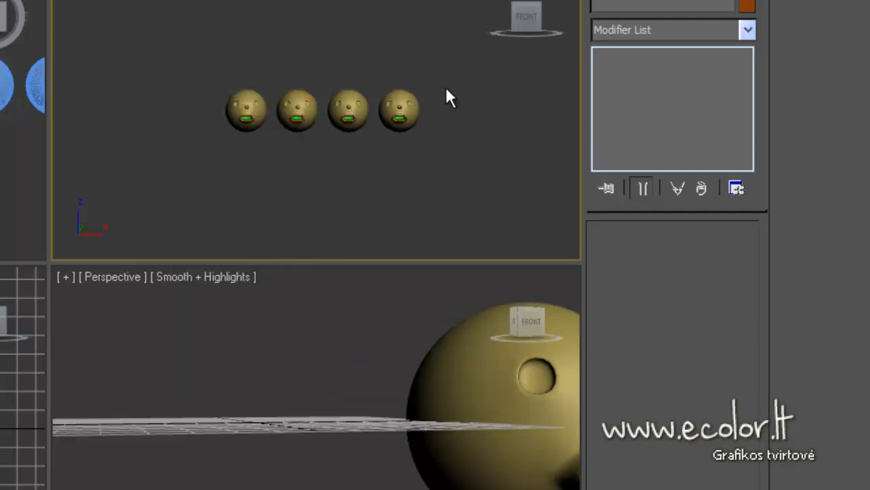
Hide the three head copies farthest from the original so only the first copy remains.
{"action": "left_click_drag", "start_coordinate": [452, 75], "coordinate": [276, 179]}
{"action": "right_click", "coordinate": [292, 185]}
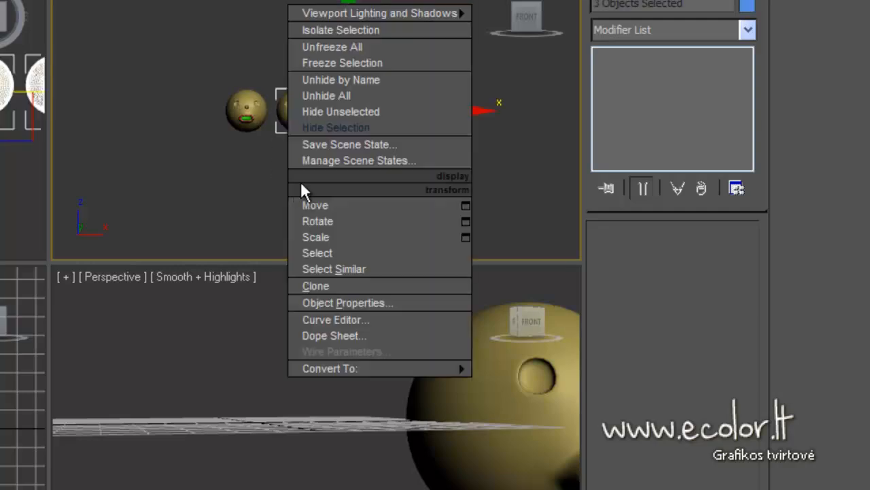
{"action": "left_click", "coordinate": [351, 129]}
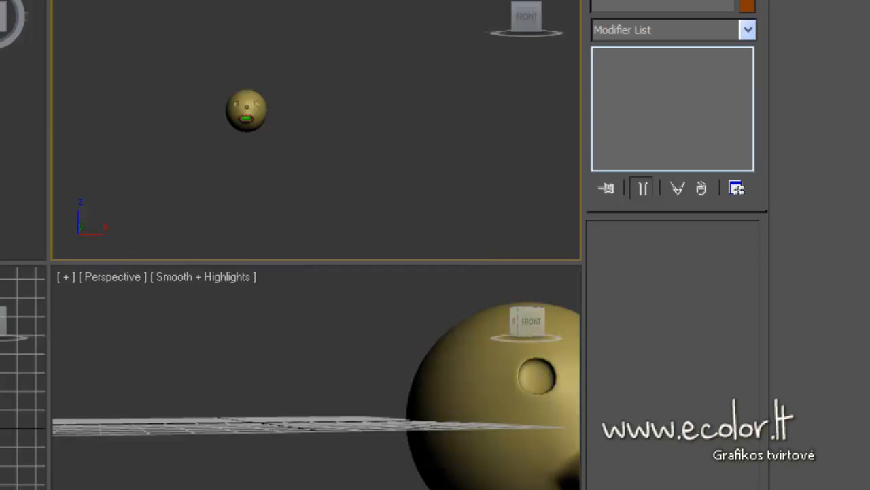
Set the TurboSmooth iterations of the remaining head copy to 0.
{"action": "left_click", "coordinate": [243, 100]}
{"action": "key", "text": "z"}
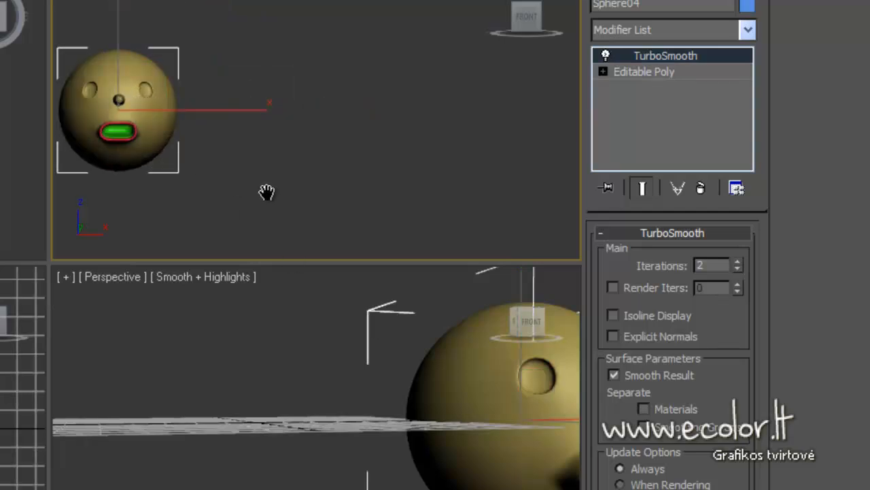
{"action": "middle_click_drag", "start_coordinate": [266, 191], "coordinate": [443, 171]}
{"action": "scroll", "coordinate": [443, 171], "scroll_direction": "up", "scroll_amount": 5}
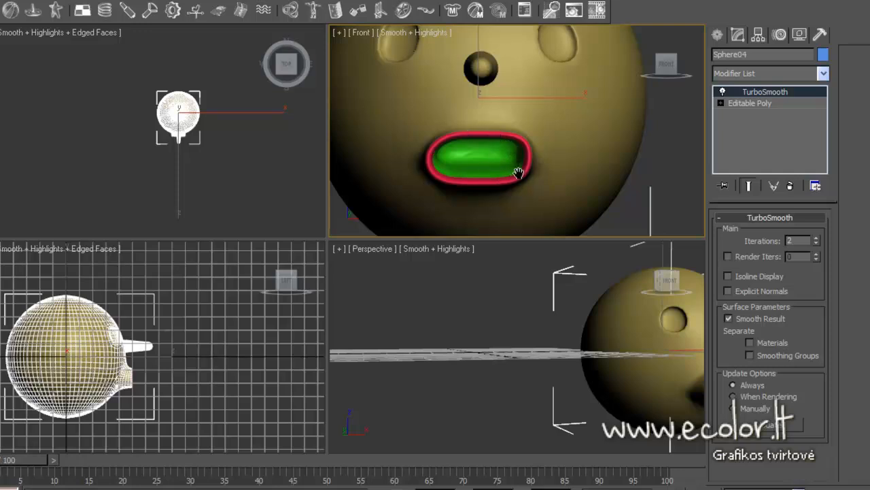
{"action": "left_click", "coordinate": [817, 242]}
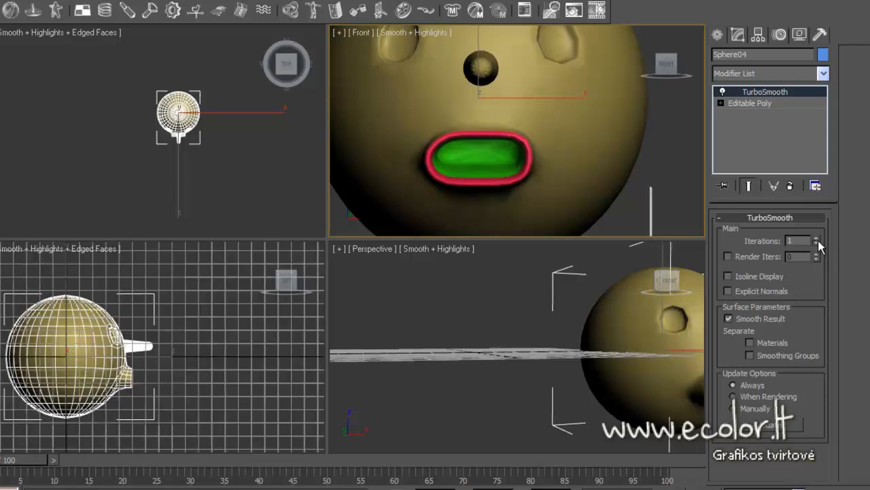
{"action": "left_click", "coordinate": [818, 242]}
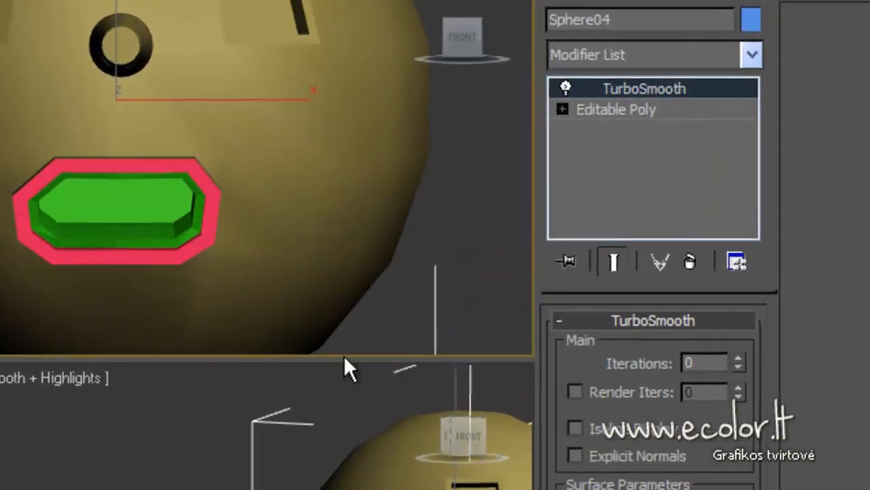
Enter vertex editing on the head copy's Editable Poly base and clear the existing vertex selection.
{"action": "left_click_drag", "start_coordinate": [468, 307], "coordinate": [471, 301]}
{"action": "middle_click_drag", "start_coordinate": [471, 301], "coordinate": [521, 253]}
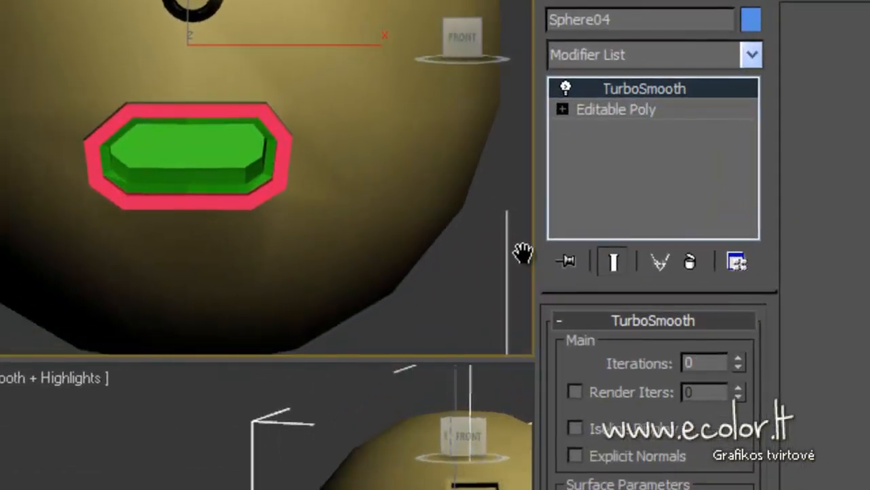
{"action": "scroll", "coordinate": [470, 278], "scroll_direction": "up", "scroll_amount": 2}
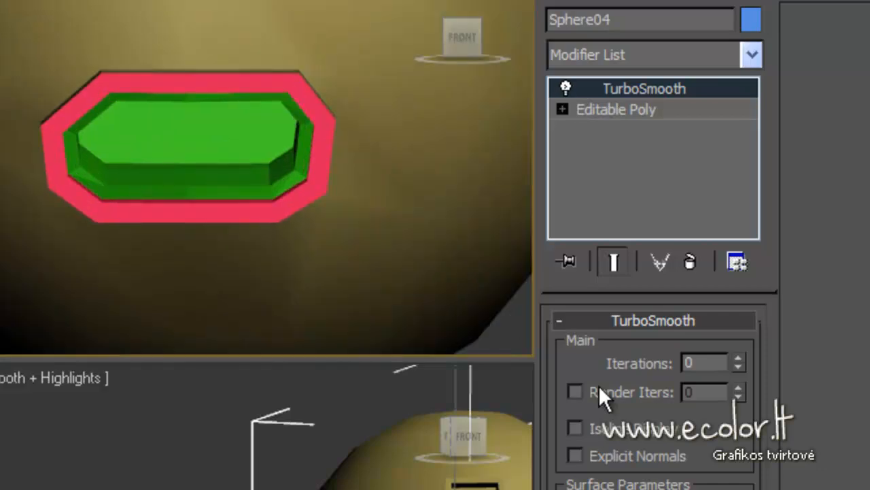
{"action": "left_click", "coordinate": [608, 109]}
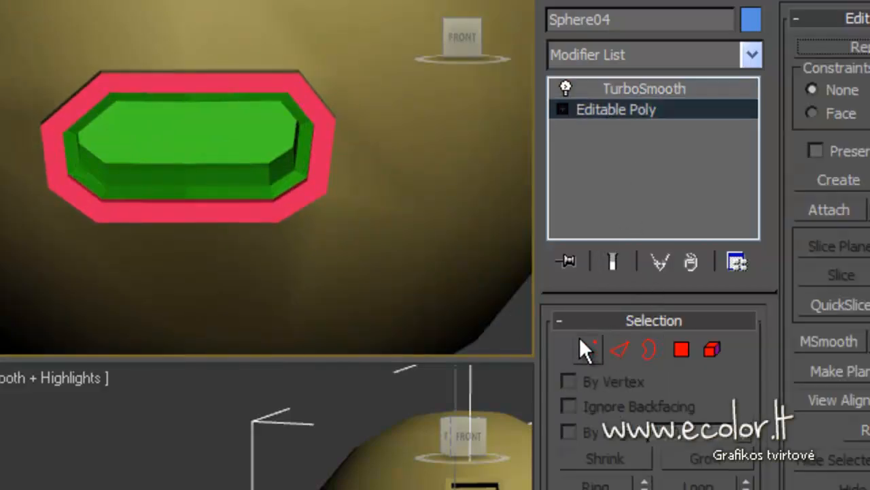
{"action": "left_click", "coordinate": [582, 345]}
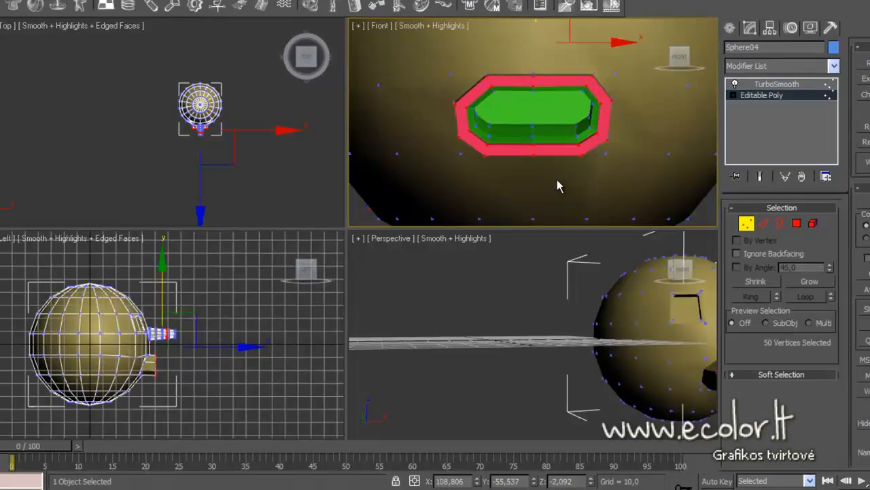
{"action": "left_click", "coordinate": [555, 181]}
Scale up the mouth's front rim vertices uniformly so the lips flare outward, and leave vertex editing.
{"action": "scroll", "coordinate": [554, 181], "scroll_direction": "up", "scroll_amount": 3}
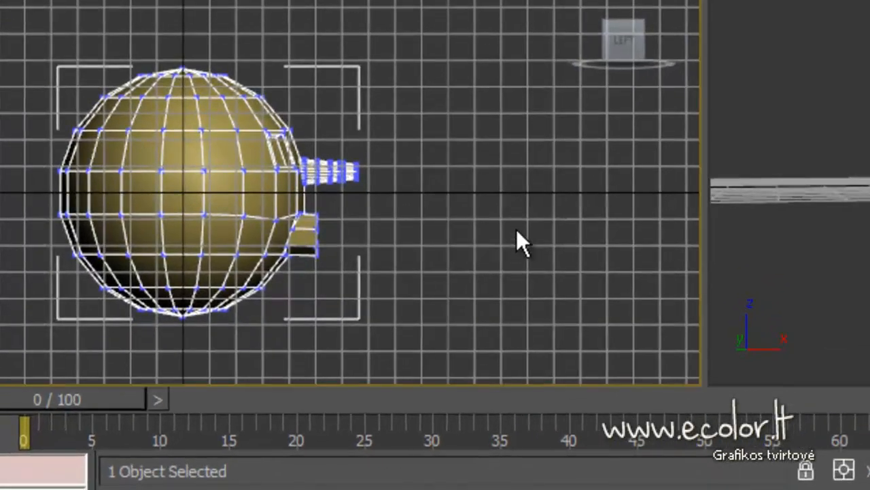
{"action": "scroll", "coordinate": [337, 322], "scroll_direction": "up", "scroll_amount": 4}
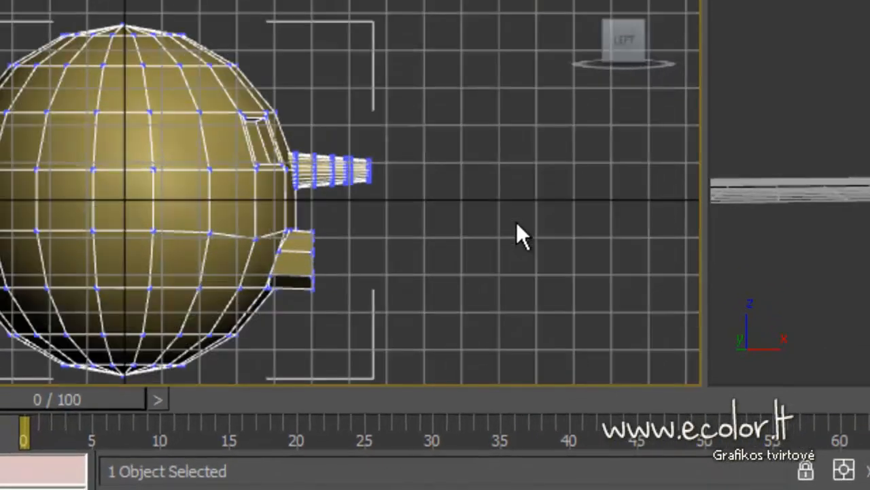
{"action": "left_click_drag", "start_coordinate": [517, 247], "coordinate": [563, 88]}
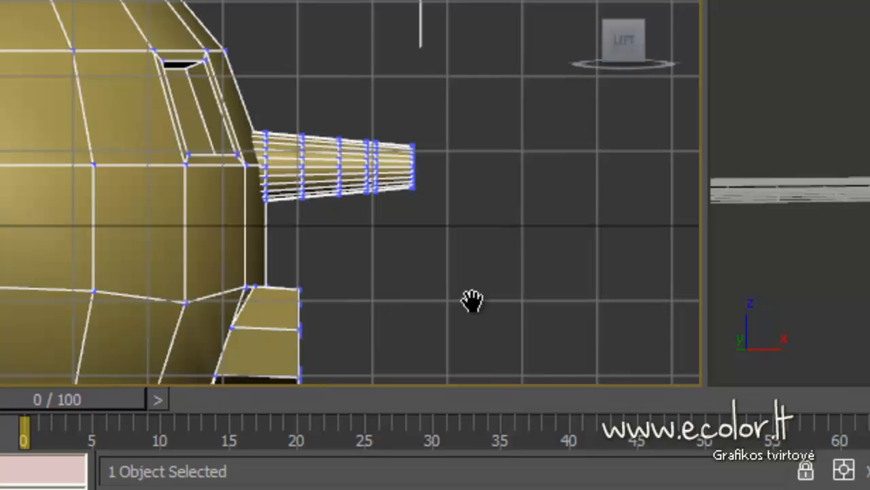
{"action": "middle_click_drag", "start_coordinate": [472, 299], "coordinate": [528, 132]}
{"action": "scroll", "coordinate": [567, 197], "scroll_direction": "up", "scroll_amount": 3}
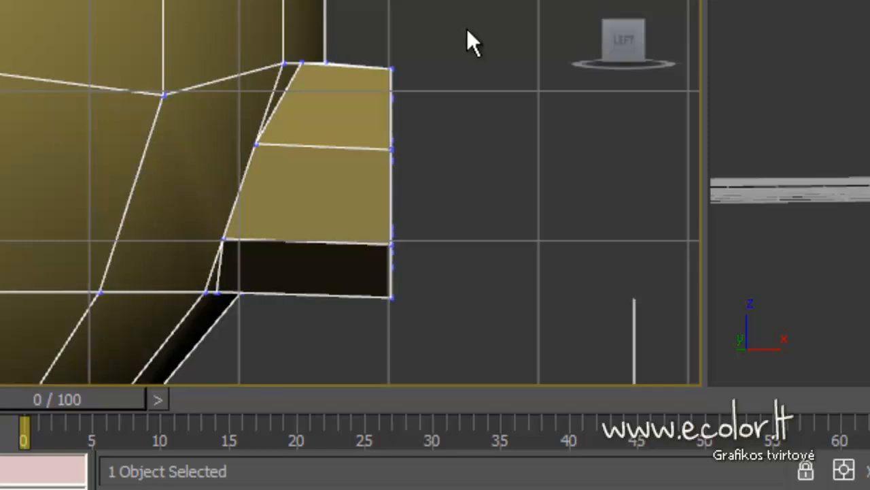
{"action": "left_click_drag", "start_coordinate": [467, 28], "coordinate": [353, 384]}
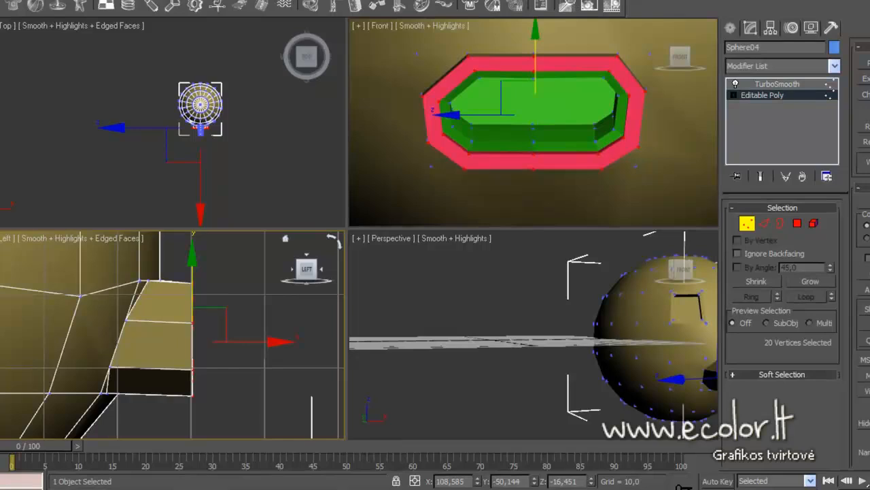
{"action": "key", "text": "r"}
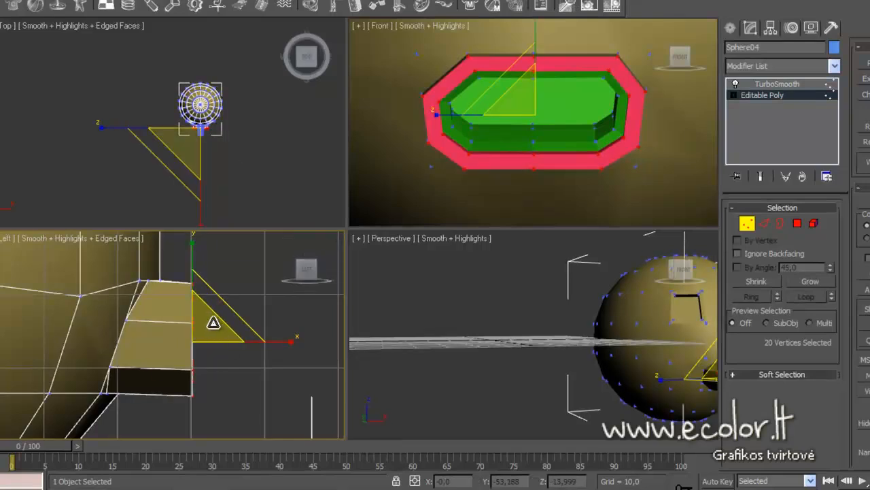
{"action": "left_click_drag", "start_coordinate": [213, 322], "coordinate": [215, 284]}
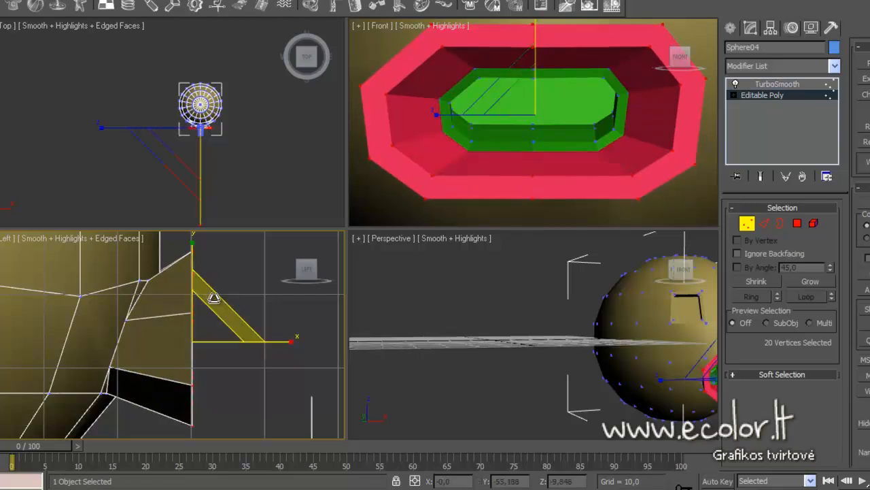
{"action": "left_click_drag", "start_coordinate": [213, 322], "coordinate": [213, 310]}
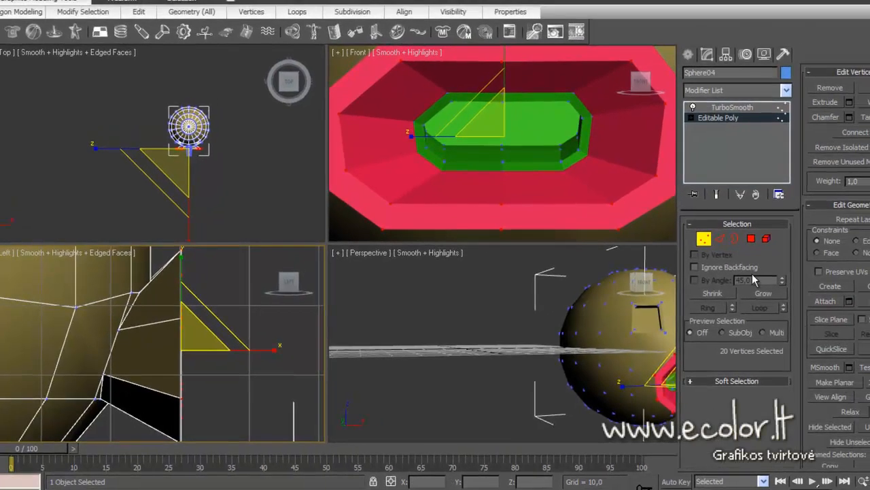
{"action": "left_click", "coordinate": [704, 239]}
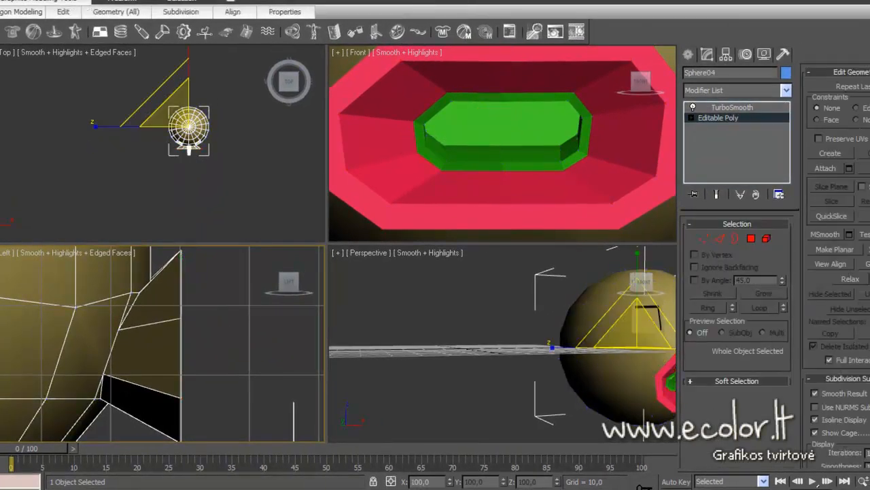
Return to the edited head's TurboSmooth modifier and set its iterations to 2.
{"action": "key", "text": "ctrl+p"}
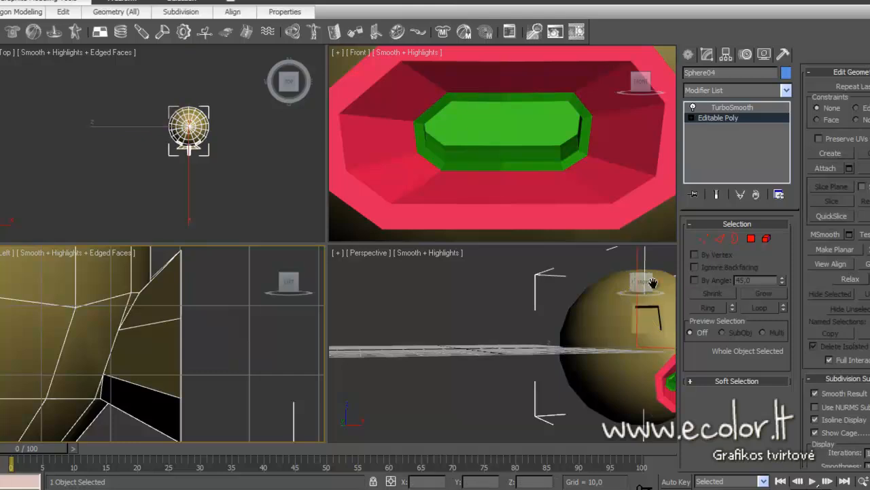
{"action": "left_click", "coordinate": [607, 221]}
{"action": "key", "text": "z"}
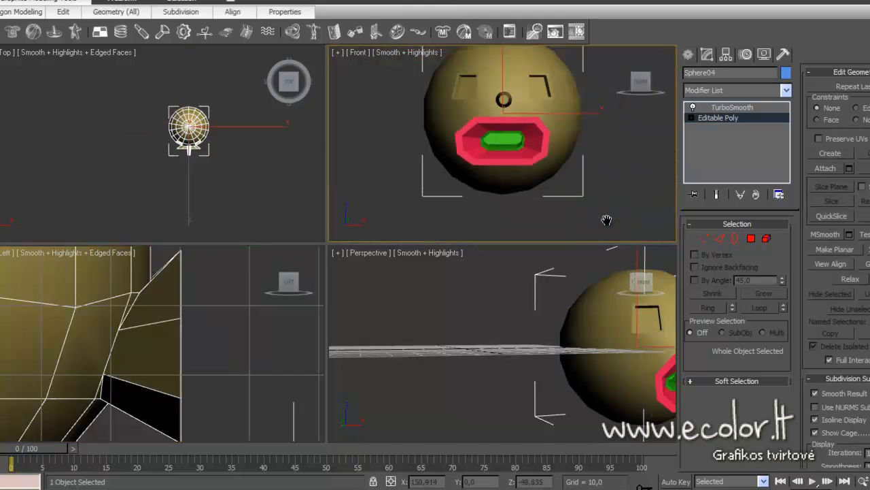
{"action": "scroll", "coordinate": [563, 170], "scroll_direction": "down", "scroll_amount": 2}
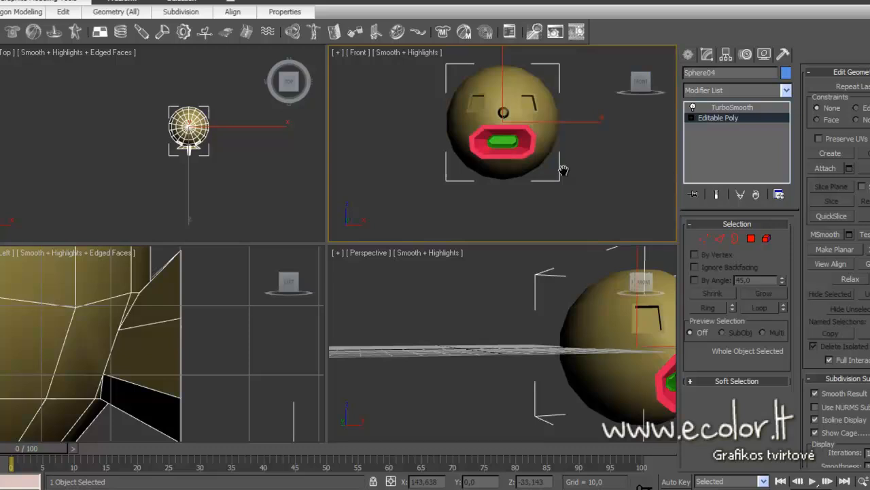
{"action": "left_click", "coordinate": [765, 107]}
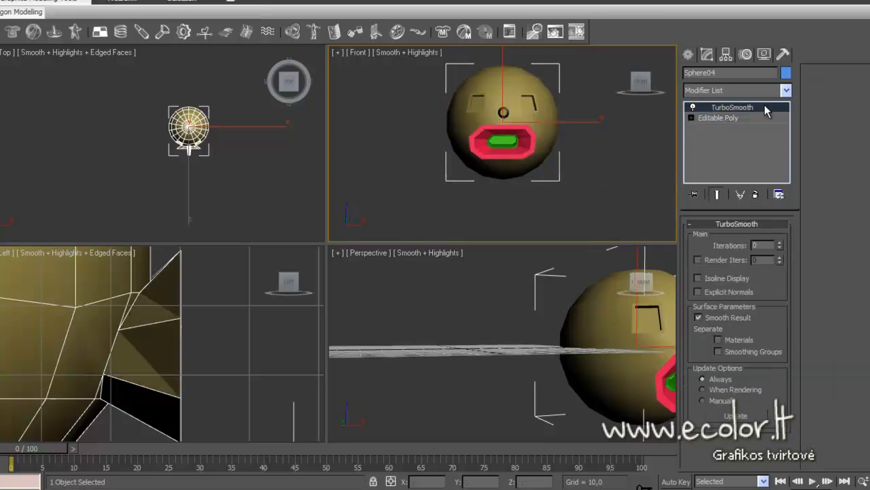
{"action": "left_click", "coordinate": [781, 242]}
{"action": "left_click", "coordinate": [781, 242]}
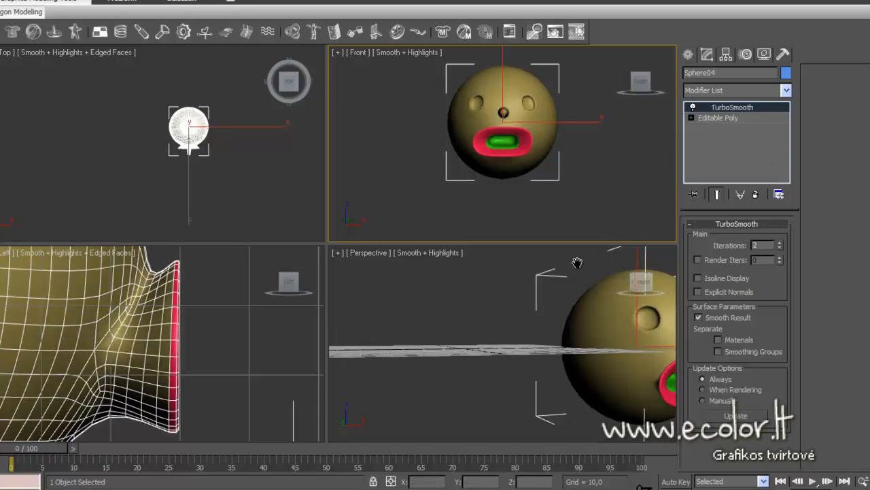
Unhide all the hidden heads and clear the object selection.
{"action": "key", "text": "r"}
{"action": "right_click", "coordinate": [530, 211]}
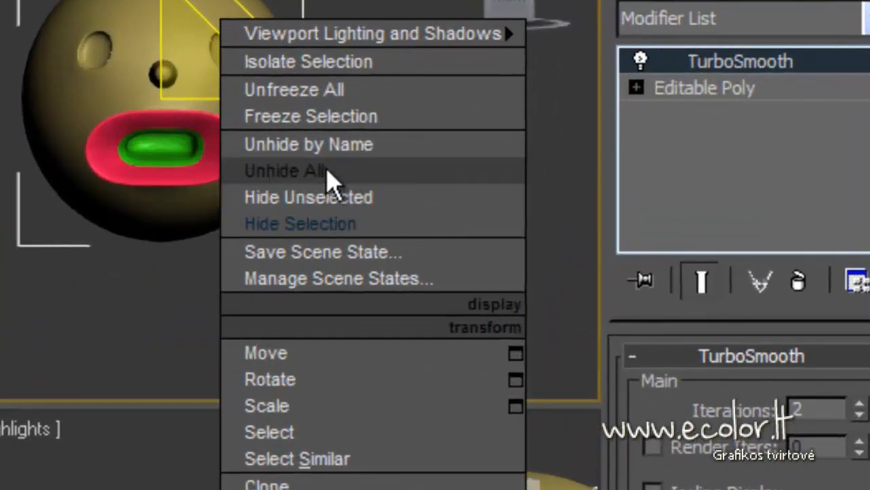
{"action": "left_click", "coordinate": [328, 176]}
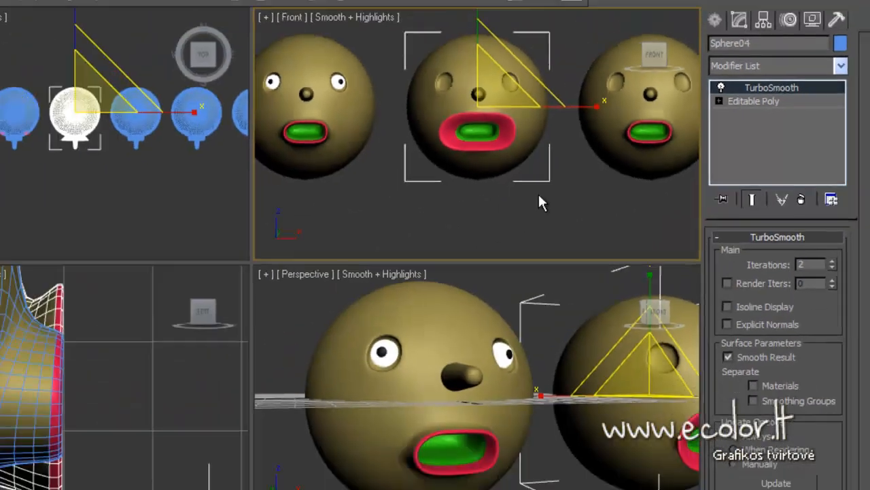
{"action": "left_click", "coordinate": [325, 271]}
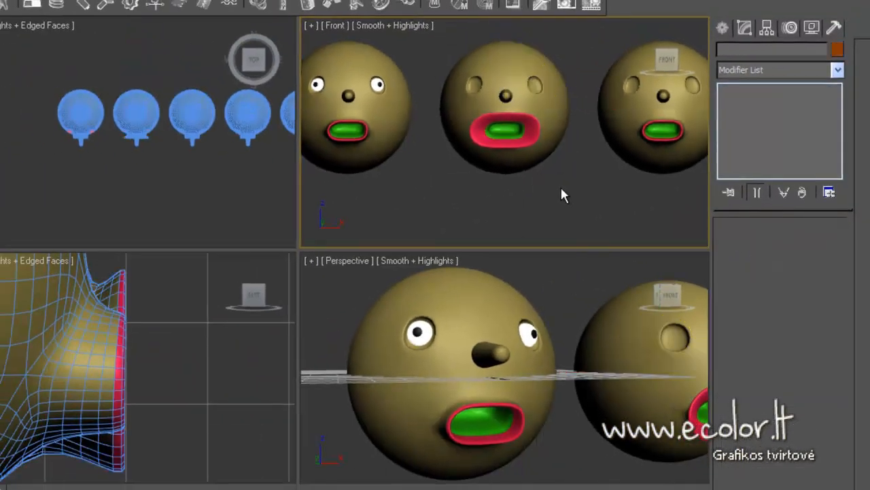
Hide the original head, the flared-lip copy and the last two copies, keeping only the middle head of the row displayed.
{"action": "scroll", "coordinate": [325, 271], "scroll_direction": "down", "scroll_amount": 3}
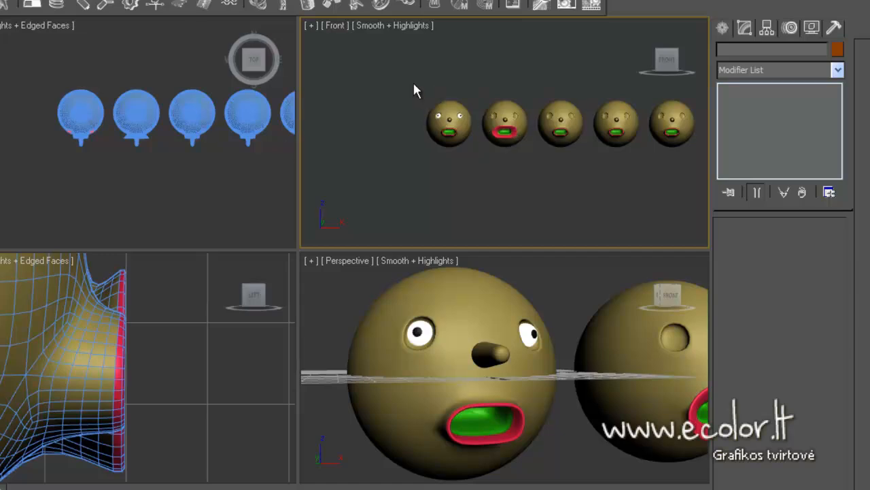
{"action": "left_click_drag", "start_coordinate": [404, 78], "coordinate": [532, 185]}
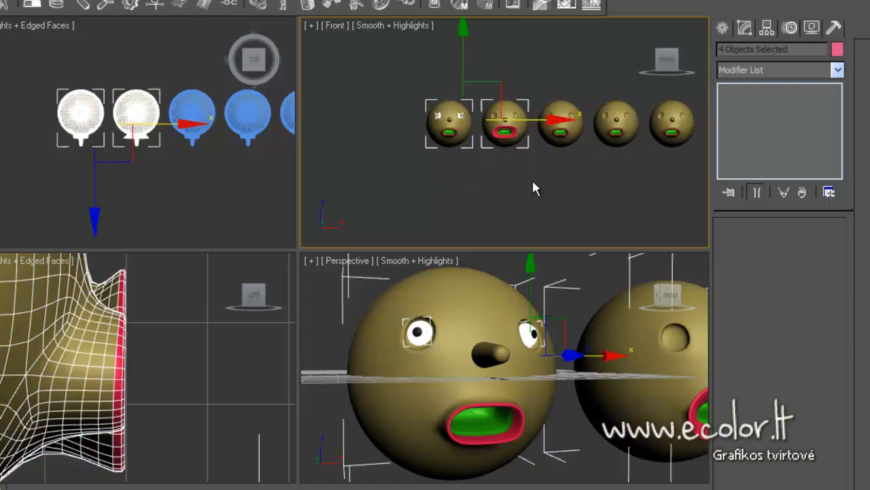
{"action": "right_click", "coordinate": [513, 183]}
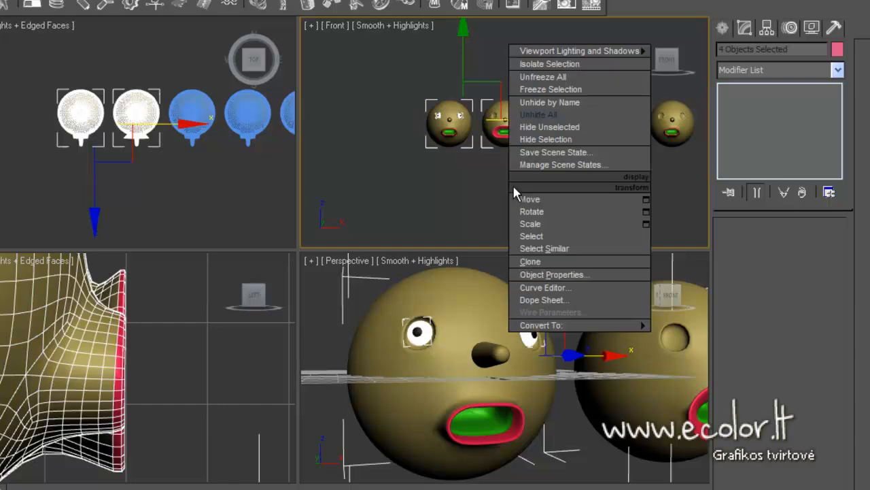
{"action": "left_click", "coordinate": [546, 139]}
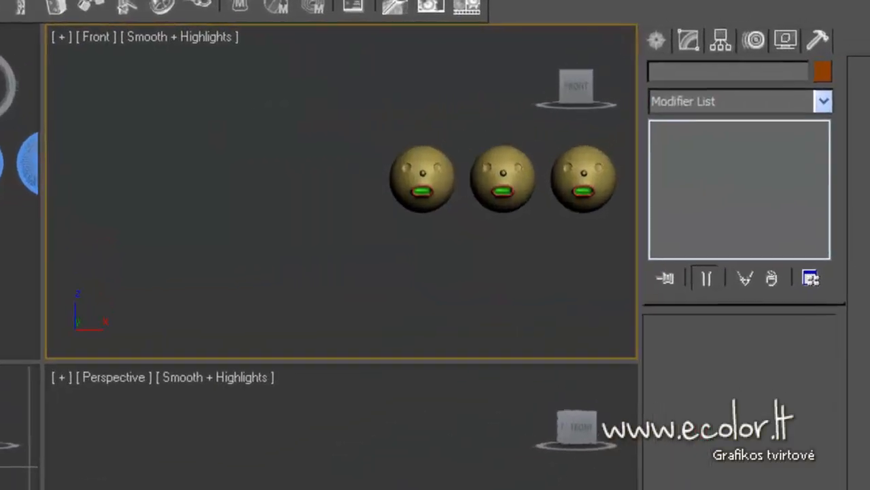
{"action": "middle_click_drag", "start_coordinate": [486, 317], "coordinate": [266, 333]}
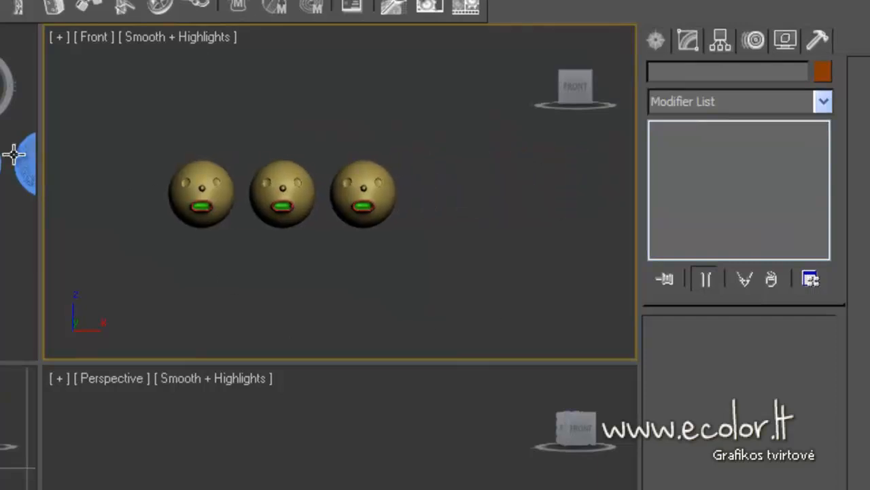
{"action": "left_click_drag", "start_coordinate": [450, 123], "coordinate": [242, 299]}
{"action": "right_click", "coordinate": [291, 297]}
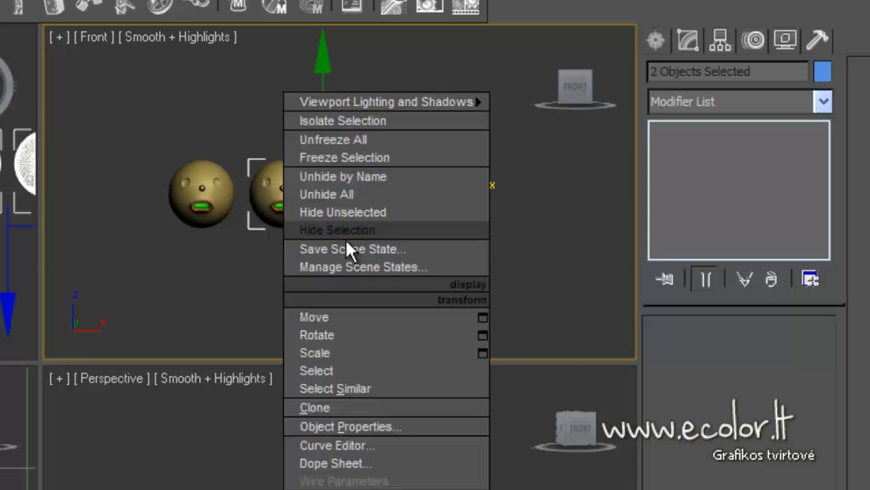
{"action": "left_click", "coordinate": [344, 229]}
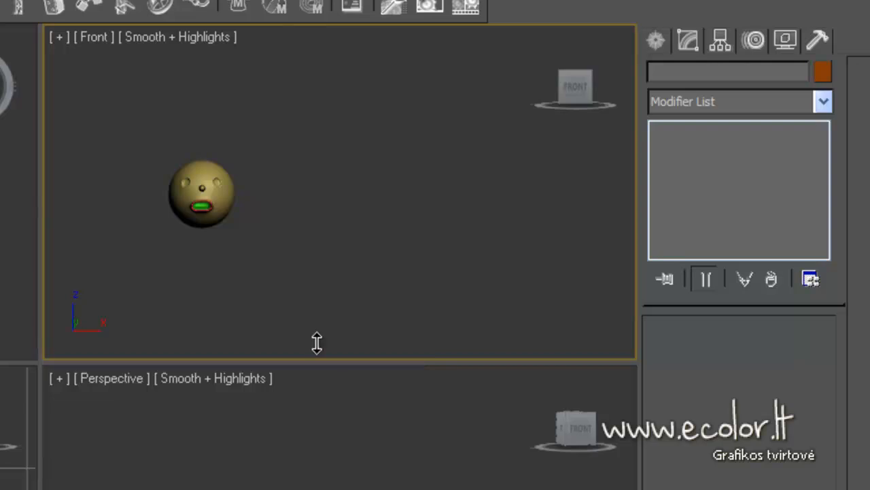
Select the remaining head copy and set its TurboSmooth iterations to 0.
{"action": "middle_click_drag", "start_coordinate": [280, 304], "coordinate": [537, 324]}
{"action": "scroll", "coordinate": [366, 284], "scroll_direction": "up", "scroll_amount": 5}
{"action": "scroll", "coordinate": [360, 285], "scroll_direction": "up", "scroll_amount": 5}
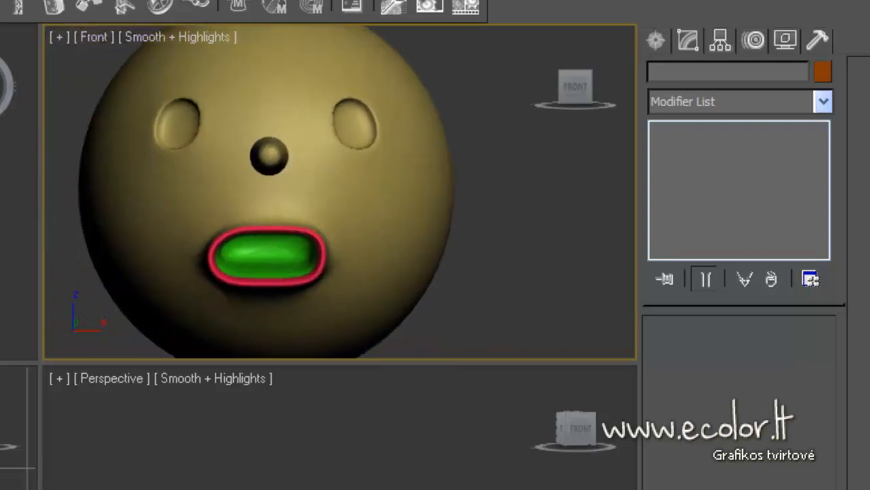
{"action": "middle_click_drag", "start_coordinate": [28, 467], "coordinate": [1, 382]}
{"action": "scroll", "coordinate": [18, 429], "scroll_direction": "down", "scroll_amount": 5}
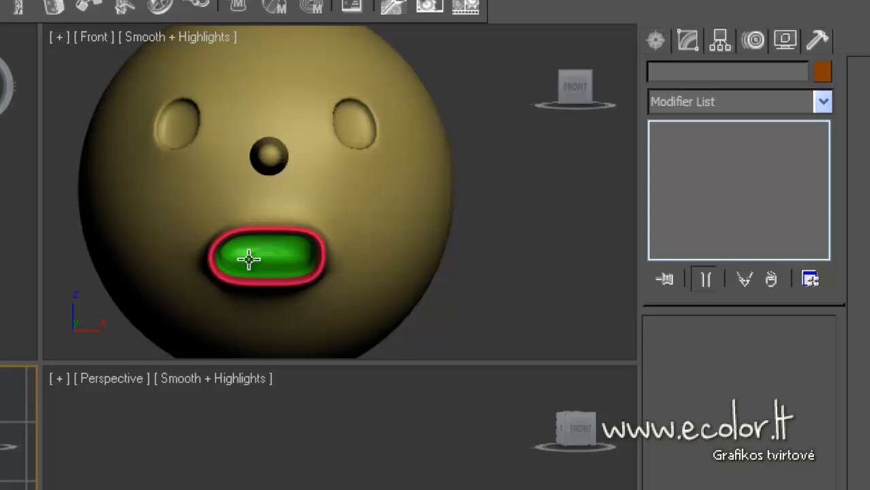
{"action": "left_click", "coordinate": [328, 200]}
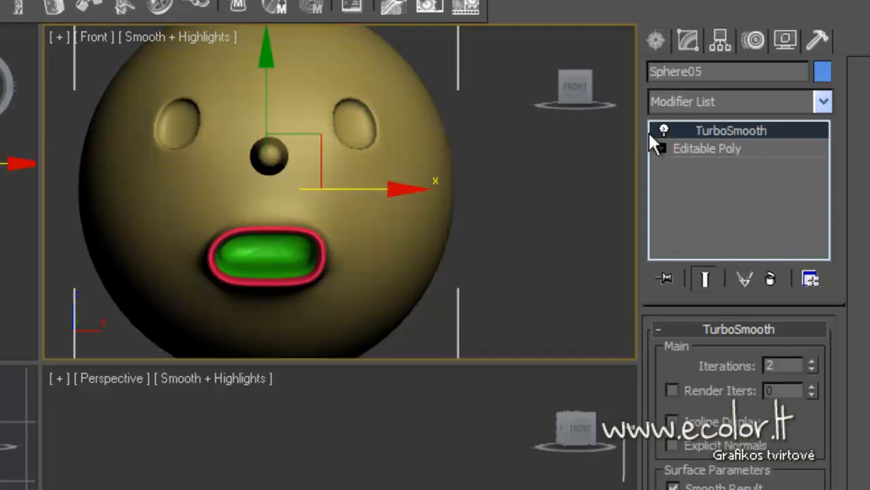
{"action": "left_click", "coordinate": [813, 368]}
{"action": "left_click", "coordinate": [813, 369]}
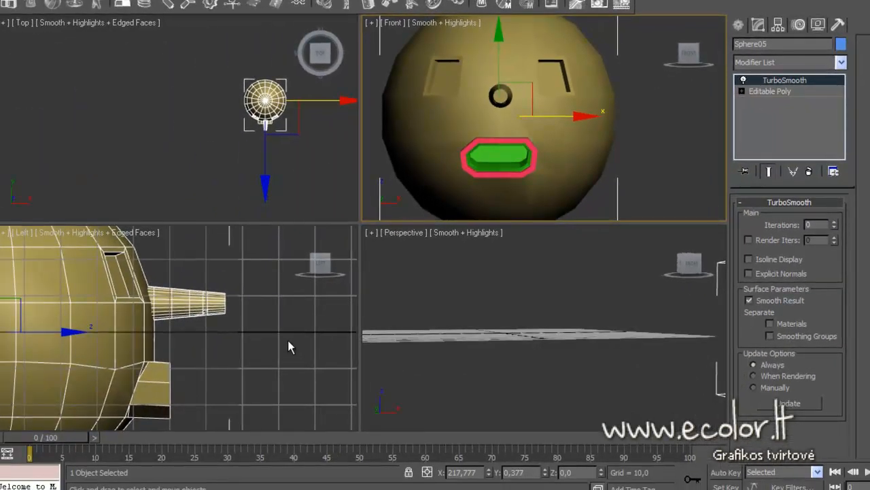
Enter vertex editing on the head's Editable Poly base and select all nose vertices in front of the nose's base ring.
{"action": "left_click", "coordinate": [770, 92]}
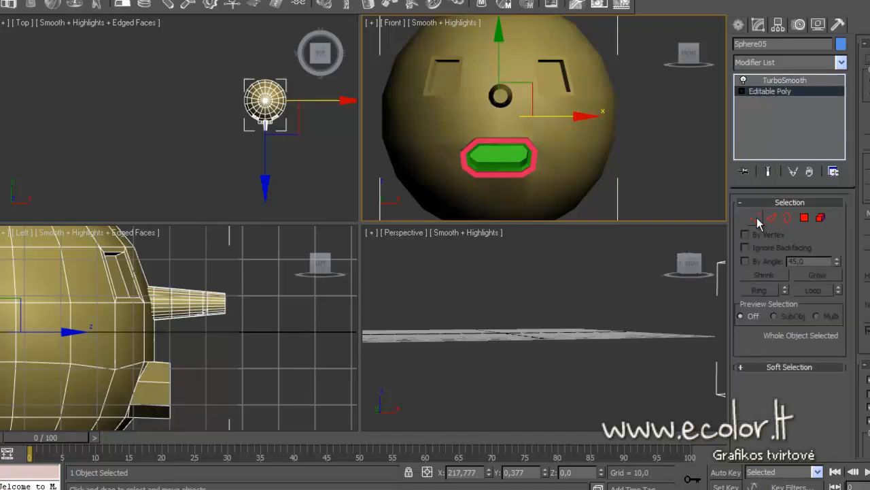
{"action": "left_click", "coordinate": [756, 218]}
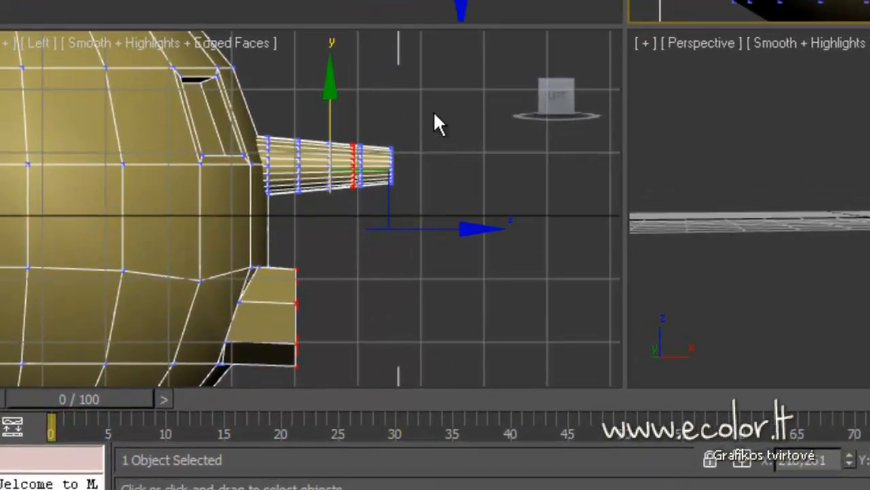
{"action": "left_click_drag", "start_coordinate": [434, 114], "coordinate": [292, 262]}
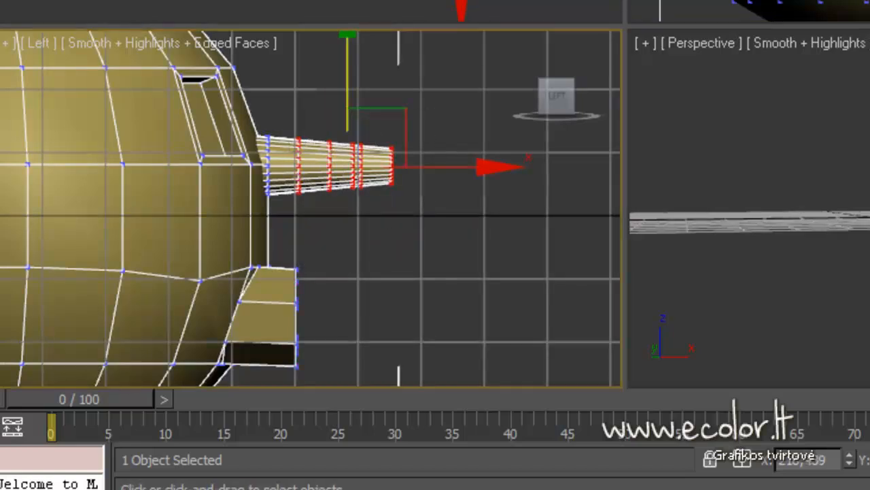
Bend the nose upward in two passes, each rotating the selected vertices counter-clockwise and raising them back in line with the nose base.
{"action": "key", "text": "e"}
{"action": "left_click_drag", "start_coordinate": [525, 198], "coordinate": [526, 165]}
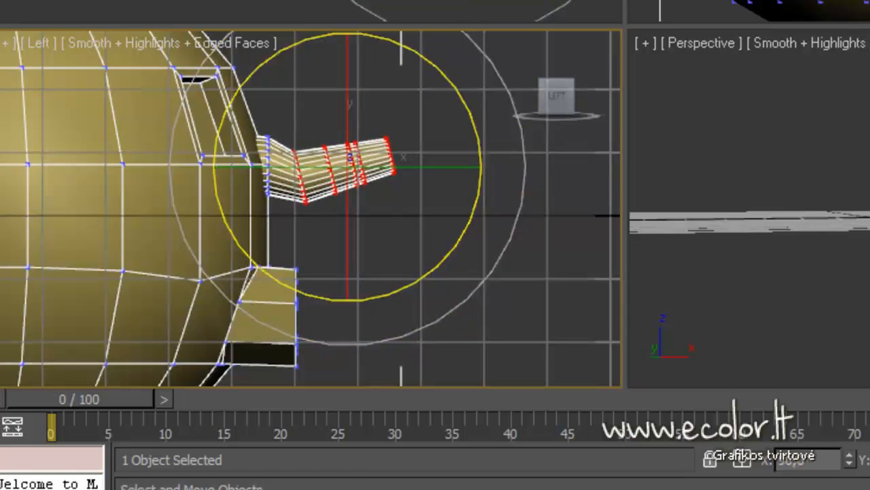
{"action": "key", "text": "w"}
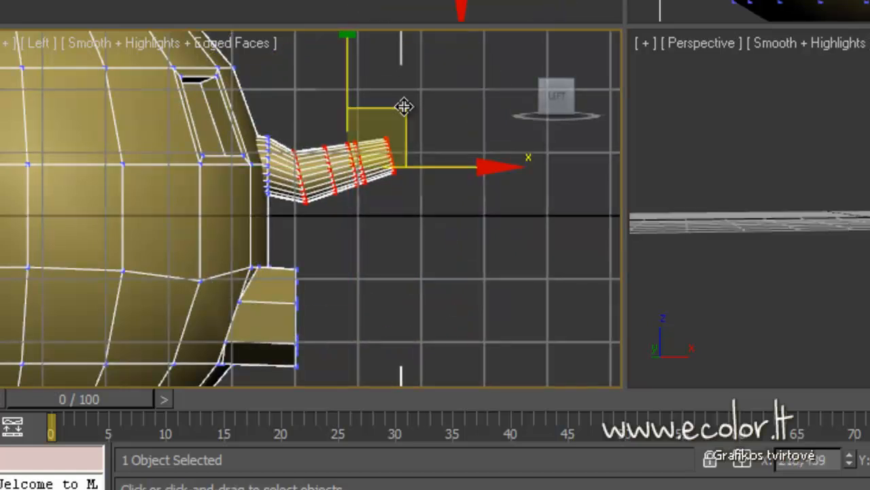
{"action": "left_click_drag", "start_coordinate": [404, 106], "coordinate": [402, 90]}
{"action": "key", "text": "e"}
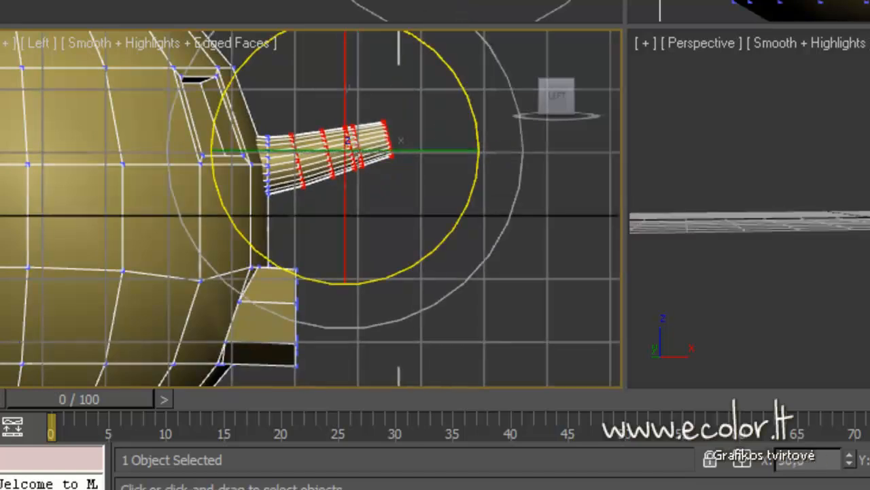
{"action": "left_click_drag", "start_coordinate": [506, 228], "coordinate": [513, 183]}
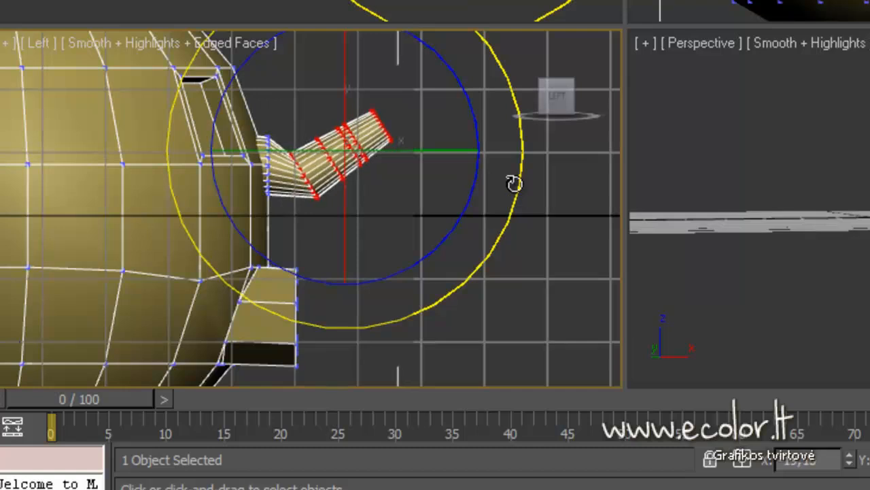
{"action": "key", "text": "w"}
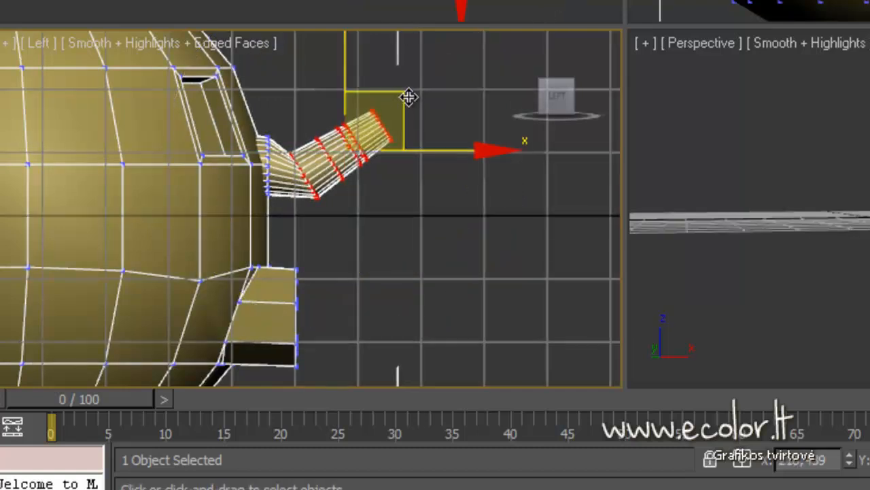
{"action": "left_click_drag", "start_coordinate": [402, 95], "coordinate": [398, 75]}
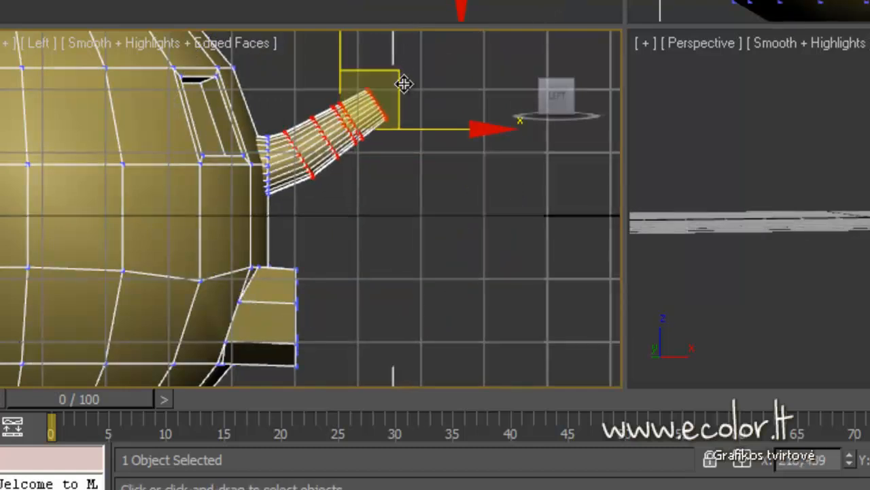
Tilt the nose vertices slightly further upward, shift them up and inward to meet the base, and clear the selection.
{"action": "key", "text": "e"}
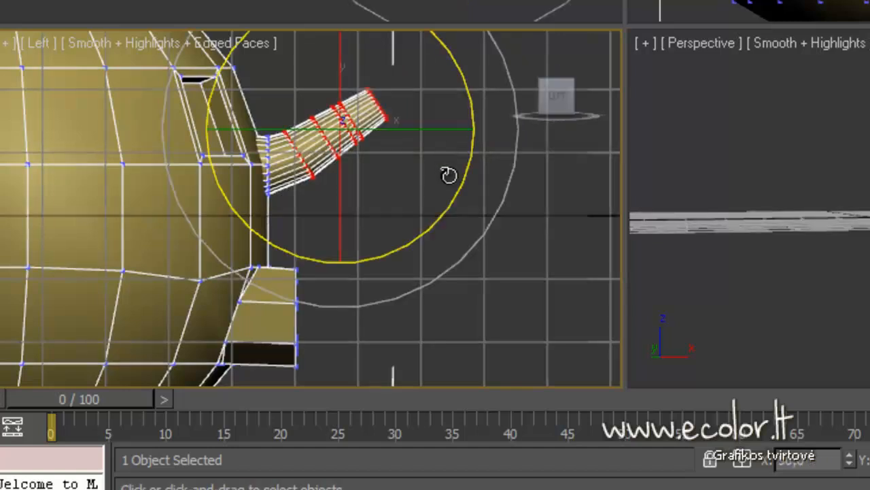
{"action": "left_click_drag", "start_coordinate": [492, 210], "coordinate": [493, 189]}
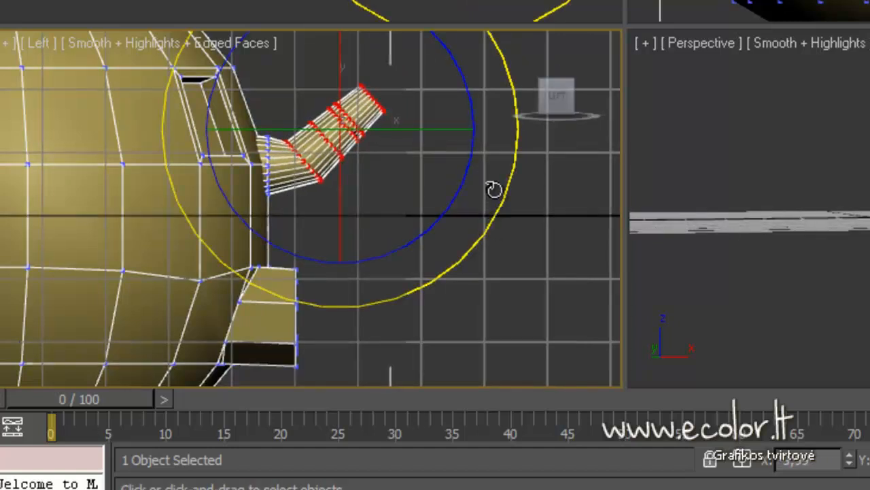
{"action": "key", "text": "w"}
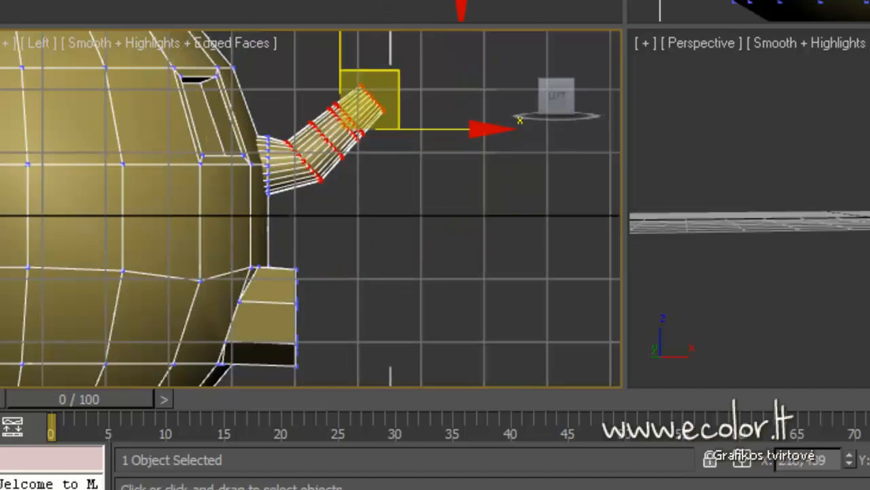
{"action": "left_click_drag", "start_coordinate": [397, 68], "coordinate": [392, 56]}
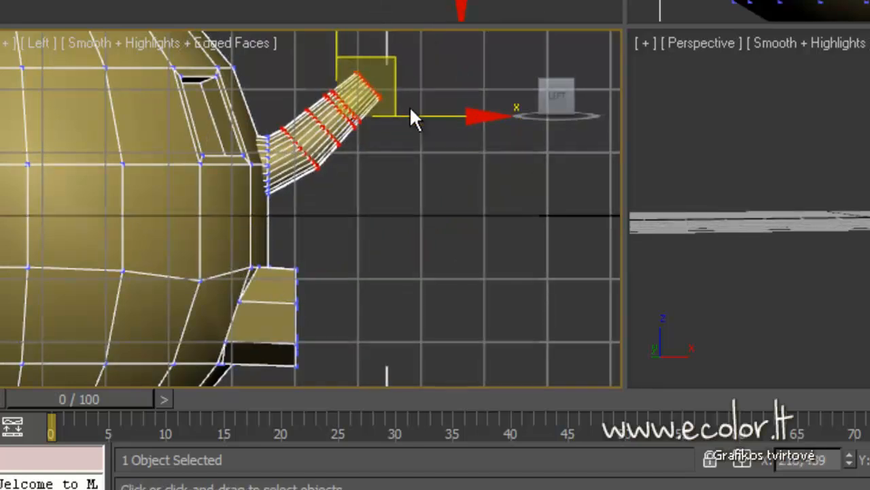
{"action": "left_click", "coordinate": [402, 174]}
{"action": "scroll", "coordinate": [396, 174], "scroll_direction": "down", "scroll_amount": 4}
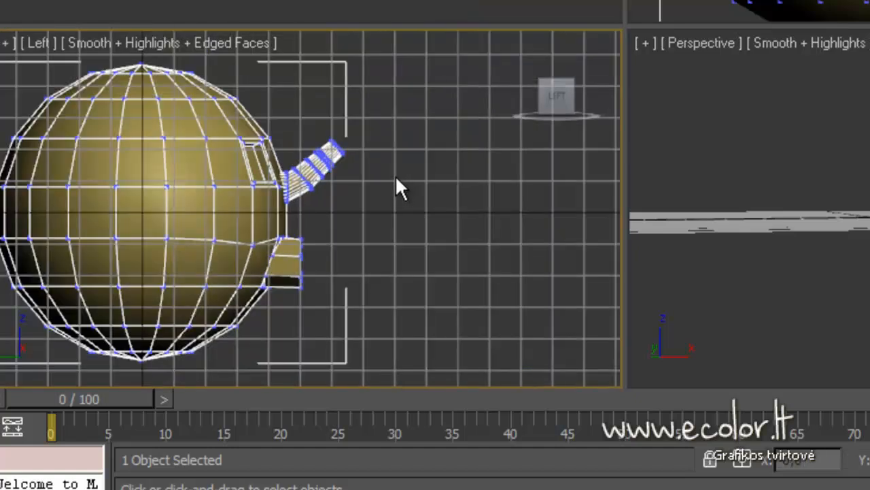
{"action": "scroll", "coordinate": [395, 177], "scroll_direction": "up", "scroll_amount": 3}
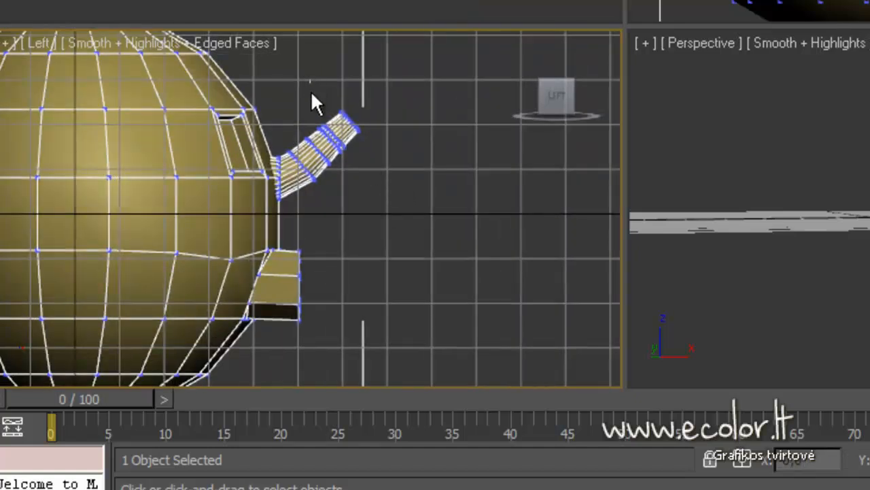
{"action": "left_click_drag", "start_coordinate": [310, 79], "coordinate": [397, 156]}
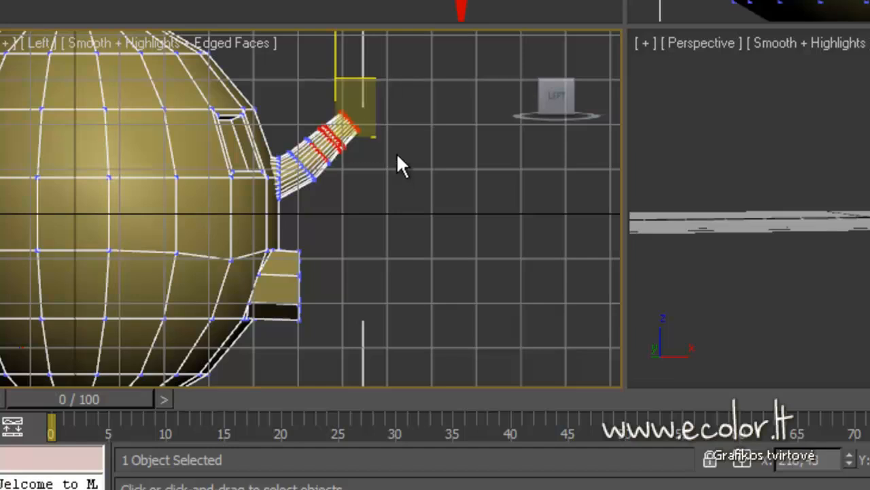
{"action": "left_click", "coordinate": [386, 162]}
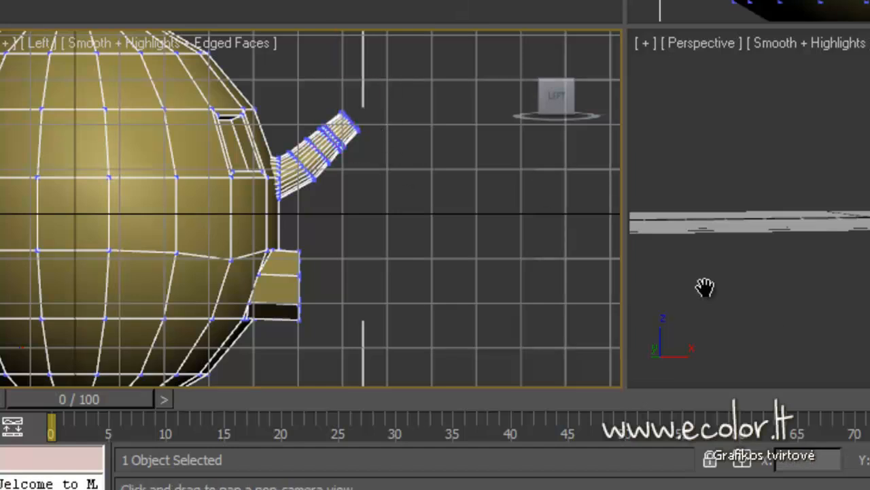
Select all vertices of the nose's outer section, from the closely spaced double ring to the tip.
{"action": "left_click_drag", "start_coordinate": [465, 245], "coordinate": [455, 319]}
{"action": "scroll", "coordinate": [455, 318], "scroll_direction": "up", "scroll_amount": 5}
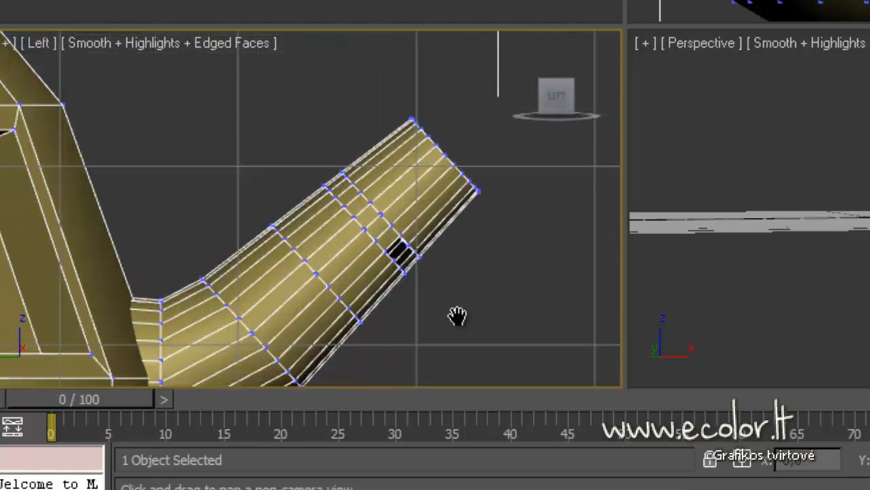
{"action": "left_click_drag", "start_coordinate": [530, 328], "coordinate": [472, 337]}
{"action": "scroll", "coordinate": [472, 338], "scroll_direction": "up", "scroll_amount": 1}
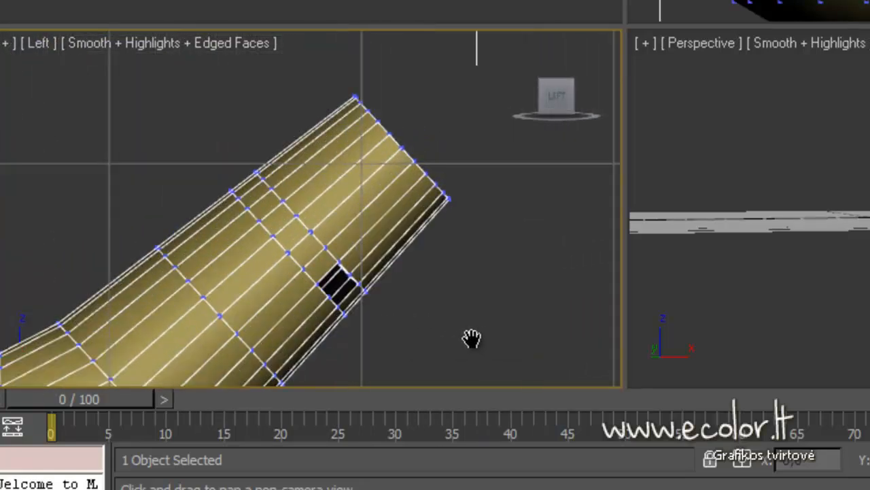
{"action": "scroll", "coordinate": [470, 336], "scroll_direction": "down", "scroll_amount": 1}
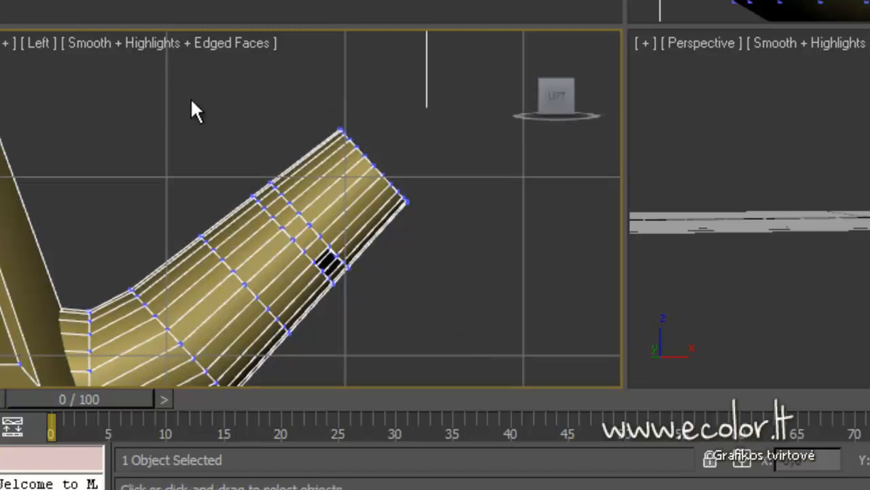
{"action": "left_click_drag", "start_coordinate": [189, 81], "coordinate": [422, 227]}
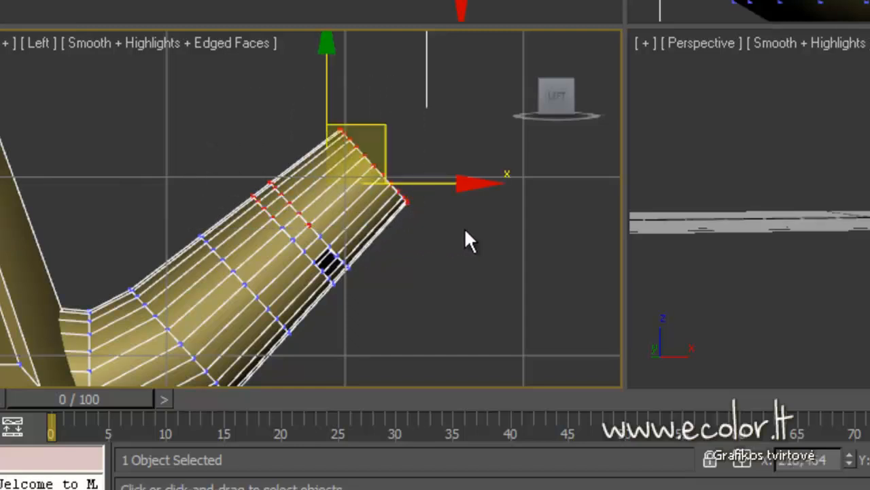
{"action": "left_click_drag", "start_coordinate": [485, 146], "coordinate": [293, 293]}
{"action": "left_click_drag", "start_coordinate": [380, 166], "coordinate": [264, 263], "text": "ctrl"}
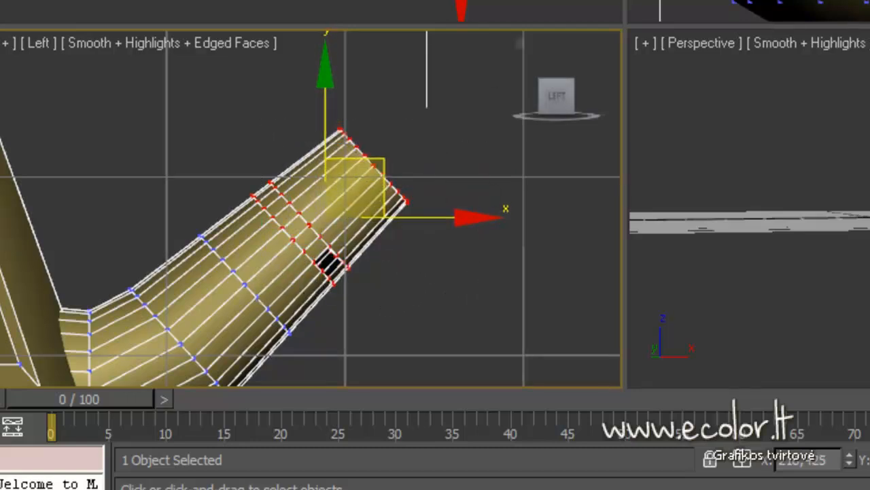
Curl the outer nose section further upward in two passes, each rotating it counter-clockwise and shifting it up and inward.
{"action": "key", "text": "e"}
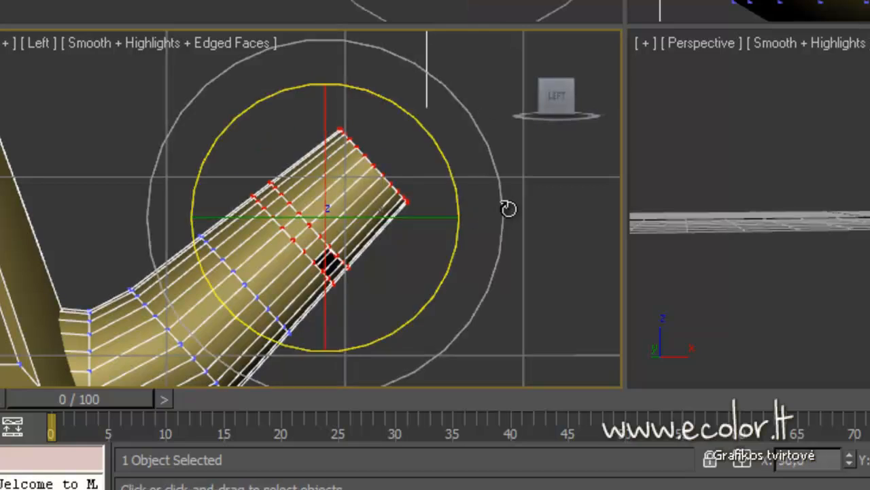
{"action": "left_click_drag", "start_coordinate": [504, 209], "coordinate": [488, 162]}
{"action": "key", "text": "w"}
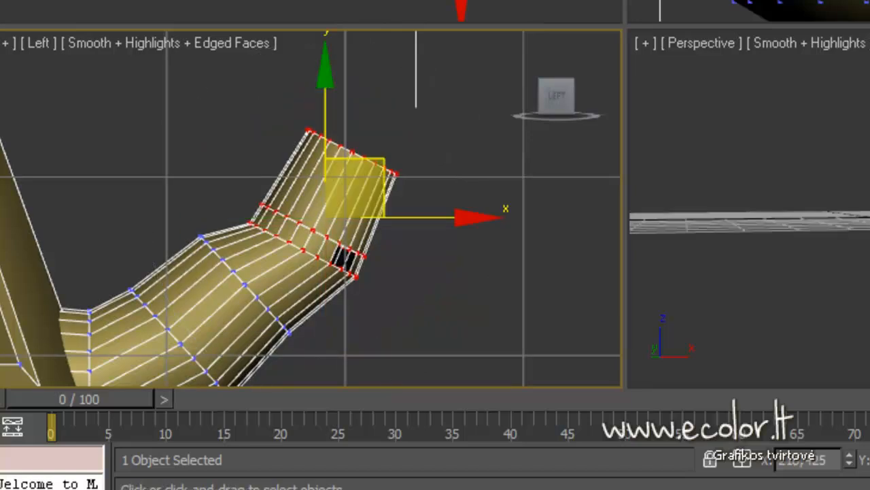
{"action": "left_click_drag", "start_coordinate": [385, 161], "coordinate": [368, 146]}
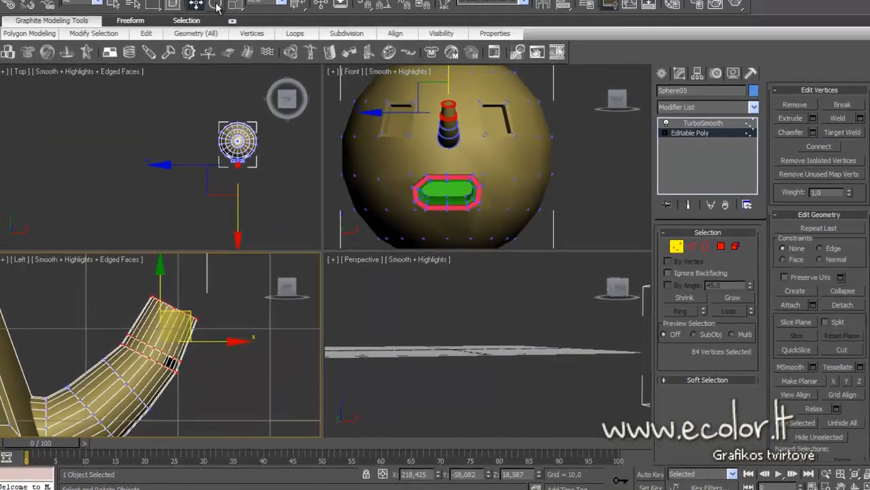
{"action": "key", "text": "e"}
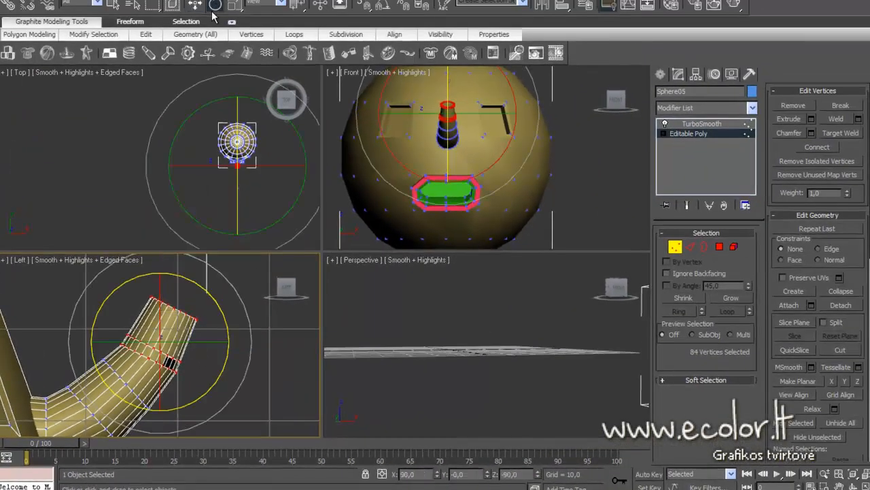
{"action": "left_click_drag", "start_coordinate": [249, 344], "coordinate": [244, 331]}
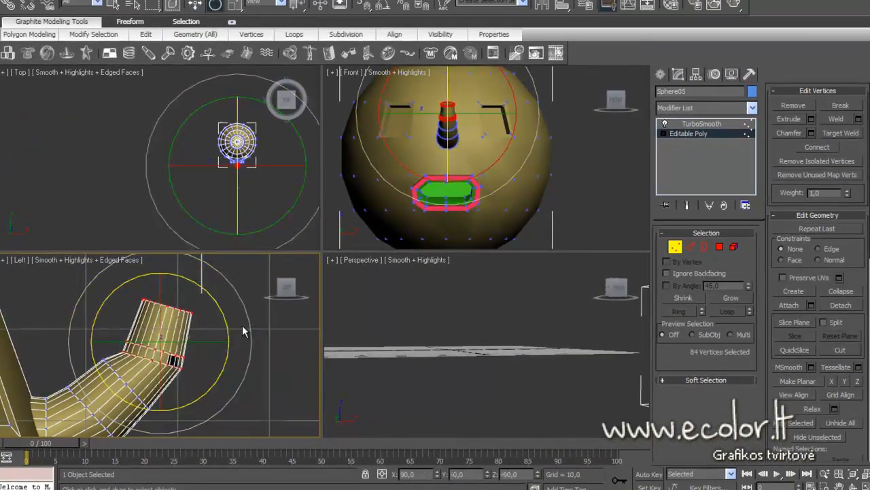
{"action": "left_click", "coordinate": [195, 4]}
{"action": "left_click_drag", "start_coordinate": [187, 314], "coordinate": [169, 306]}
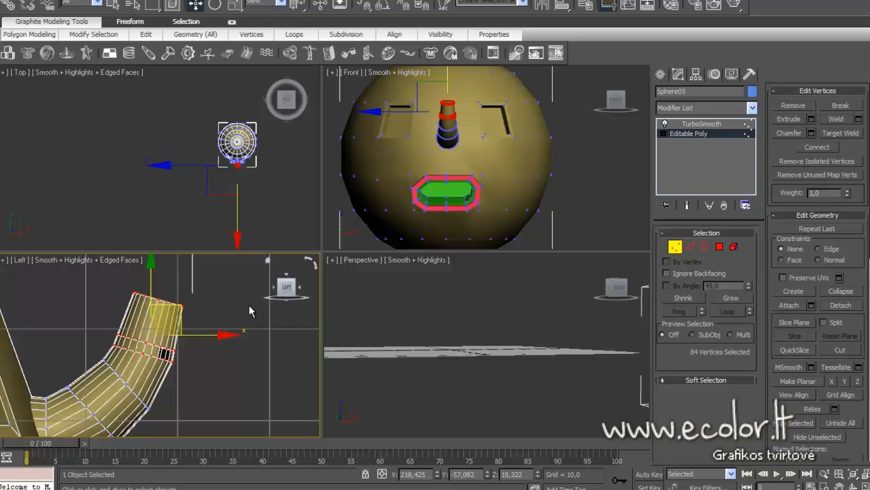
Scale up the curled outer nose section uniformly, and flare the nose tip by enlarging only its end vertices.
{"action": "left_click", "coordinate": [238, 4]}
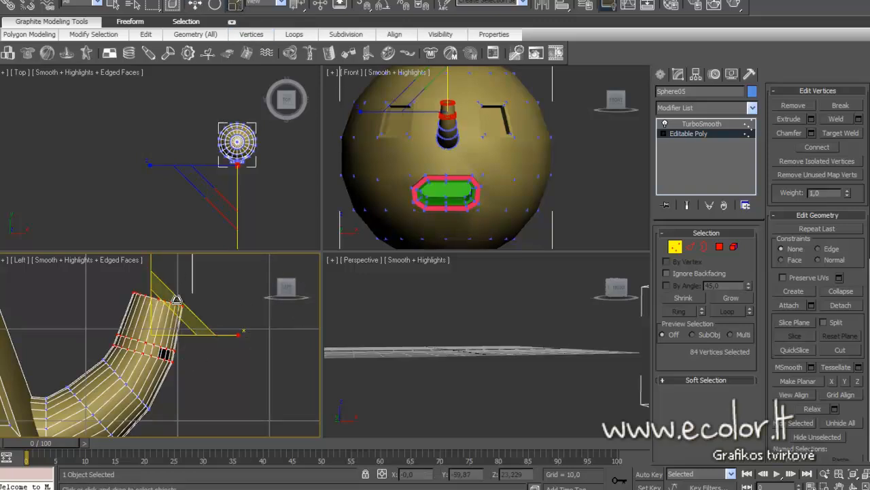
{"action": "left_click_drag", "start_coordinate": [166, 317], "coordinate": [212, 335]}
{"action": "scroll", "coordinate": [139, 323], "scroll_direction": "down", "scroll_amount": 2}
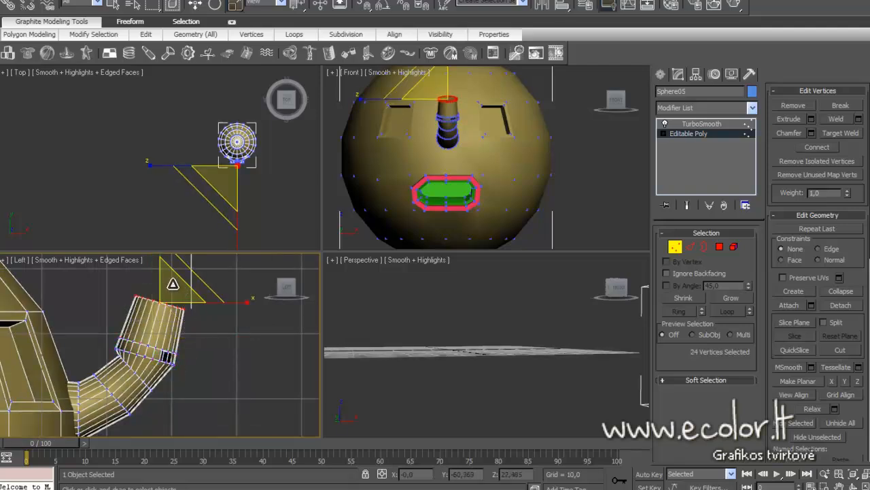
{"action": "left_click_drag", "start_coordinate": [173, 284], "coordinate": [174, 264]}
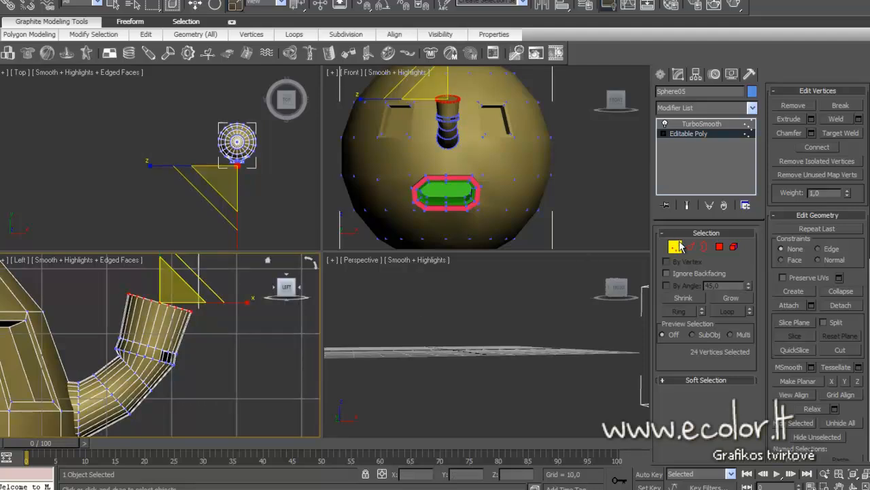
Leave vertex editing and set the head's TurboSmooth iterations to 2.
{"action": "left_click", "coordinate": [677, 246]}
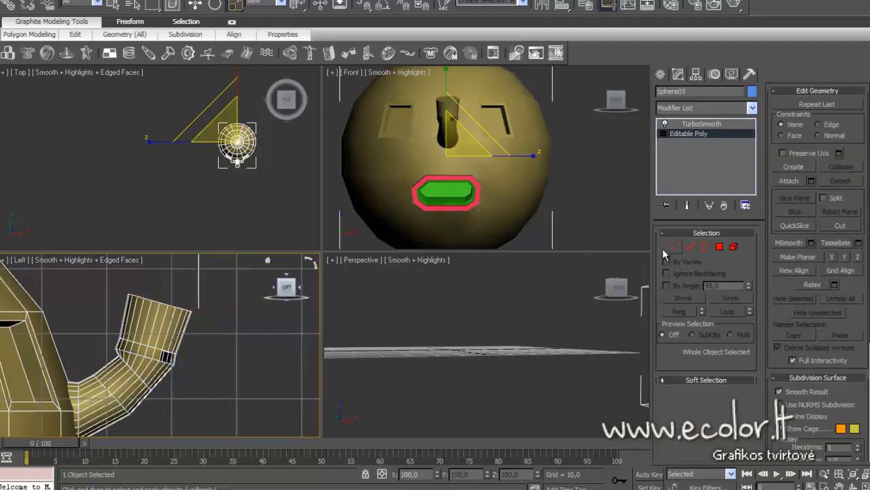
{"action": "left_click", "coordinate": [591, 197]}
{"action": "scroll", "coordinate": [588, 195], "scroll_direction": "down", "scroll_amount": 5}
{"action": "scroll", "coordinate": [585, 196], "scroll_direction": "down", "scroll_amount": 2}
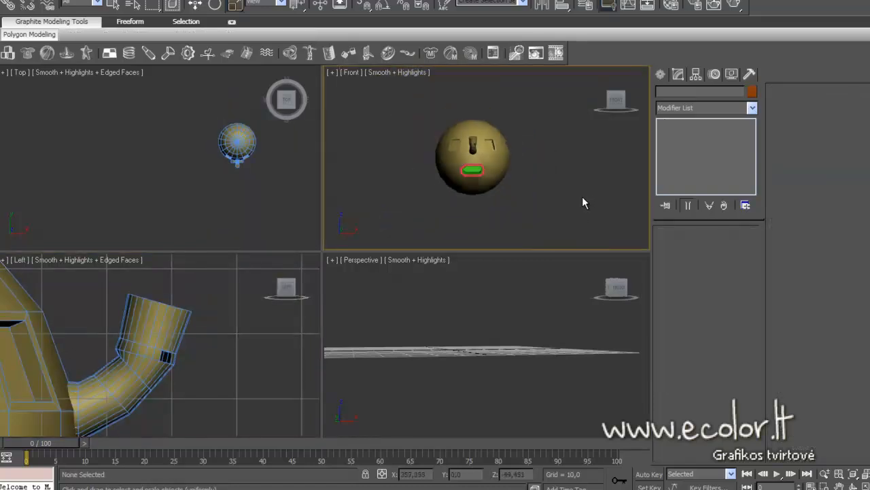
{"action": "left_click", "coordinate": [494, 161]}
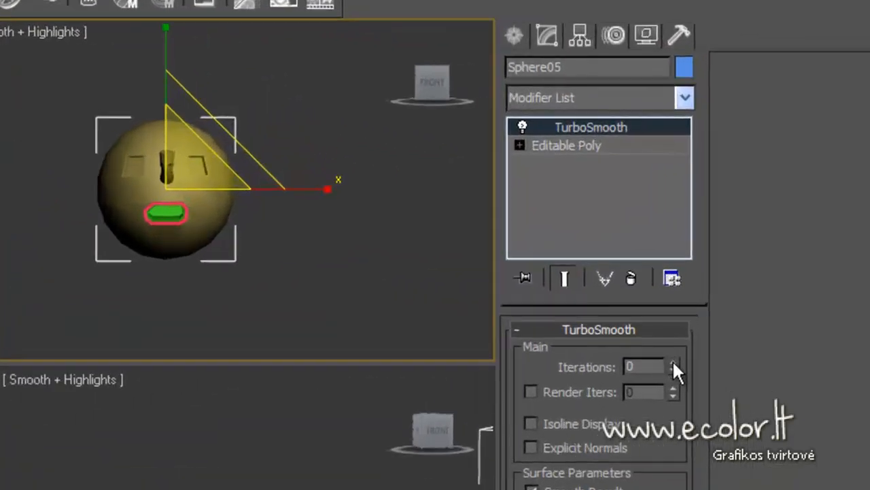
{"action": "left_click", "coordinate": [673, 362]}
{"action": "left_click", "coordinate": [674, 362]}
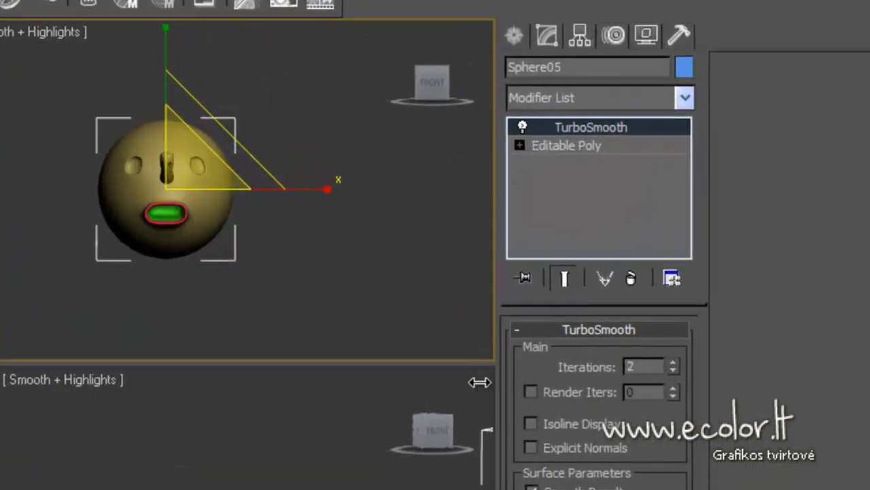
Unhide all objects and frame the whole row of five heads in the Front view.
{"action": "right_click", "coordinate": [288, 276]}
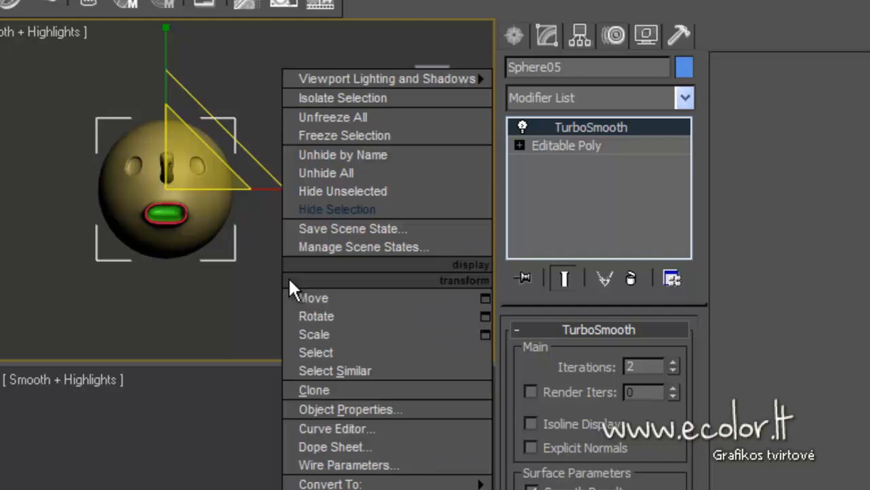
{"action": "left_click", "coordinate": [347, 174]}
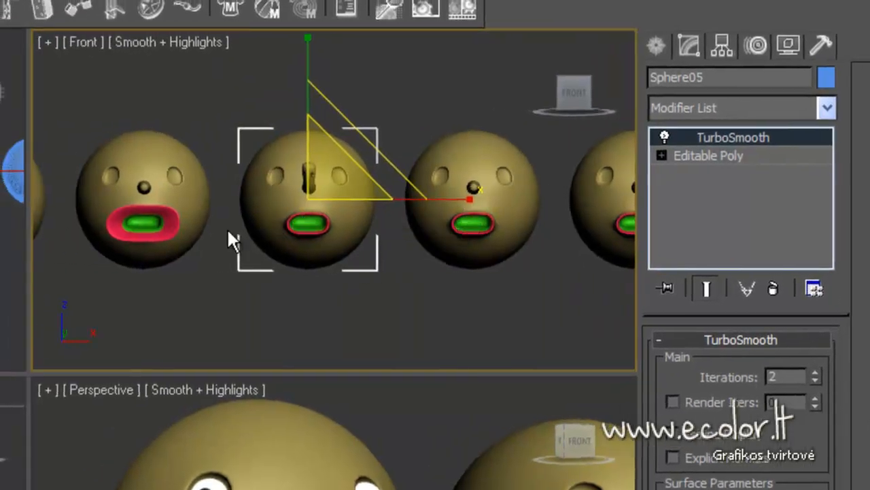
{"action": "key", "text": "z"}
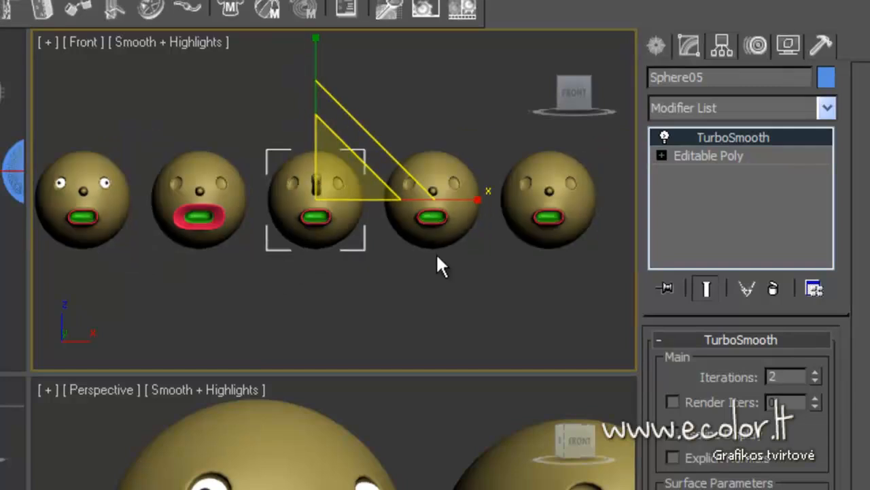
{"action": "scroll", "coordinate": [436, 261], "scroll_direction": "down", "scroll_amount": 2}
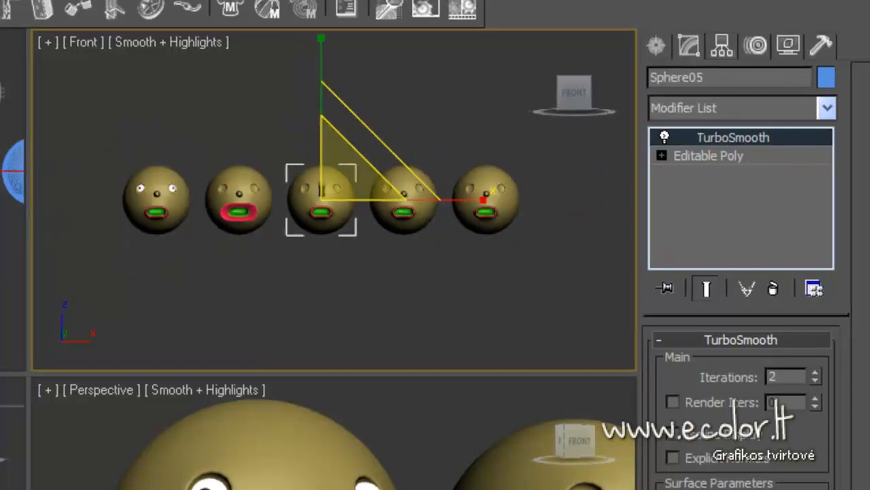
Hide the original head with its eyes, the open-mouth copy, the upturned-nose copy and the last head in the row.
{"action": "key", "text": "w"}
{"action": "left_click_drag", "start_coordinate": [109, 143], "coordinate": [364, 285]}
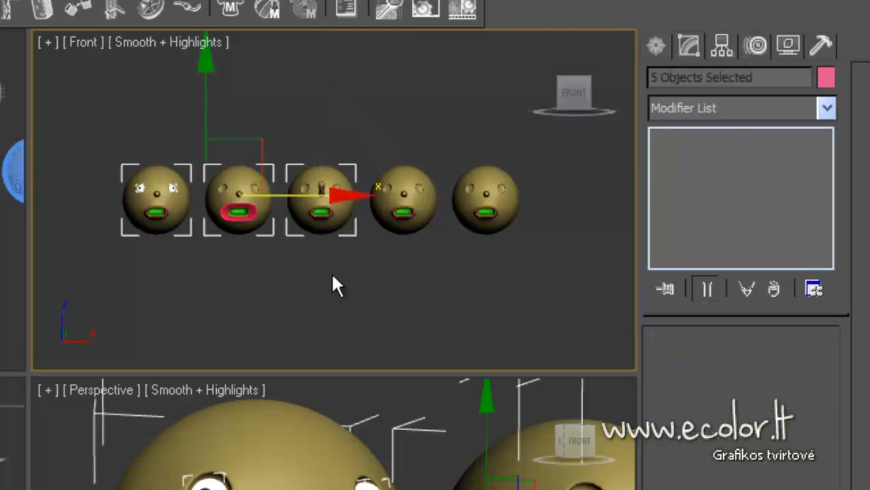
{"action": "right_click", "coordinate": [331, 272]}
{"action": "left_click", "coordinate": [396, 203]}
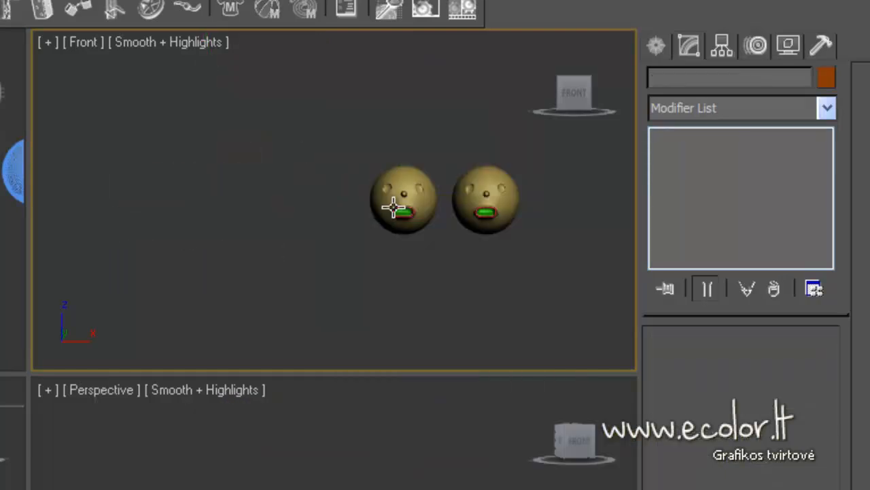
{"action": "left_click", "coordinate": [488, 197]}
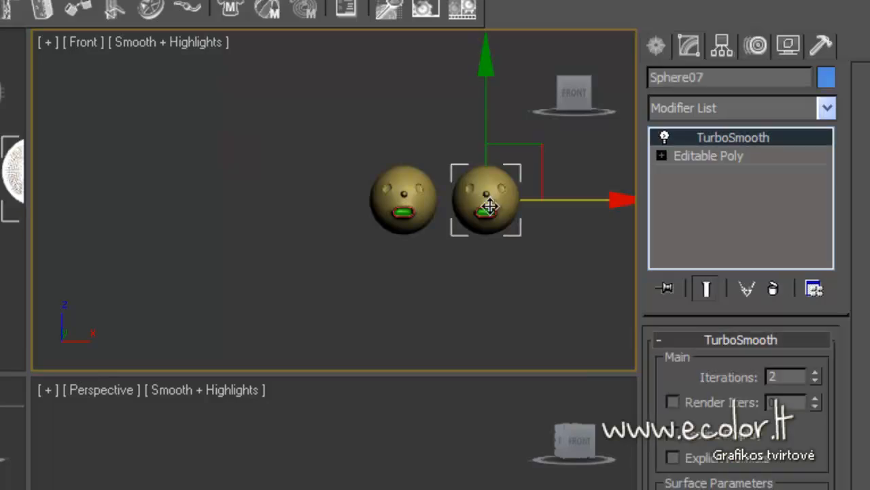
{"action": "right_click", "coordinate": [422, 321]}
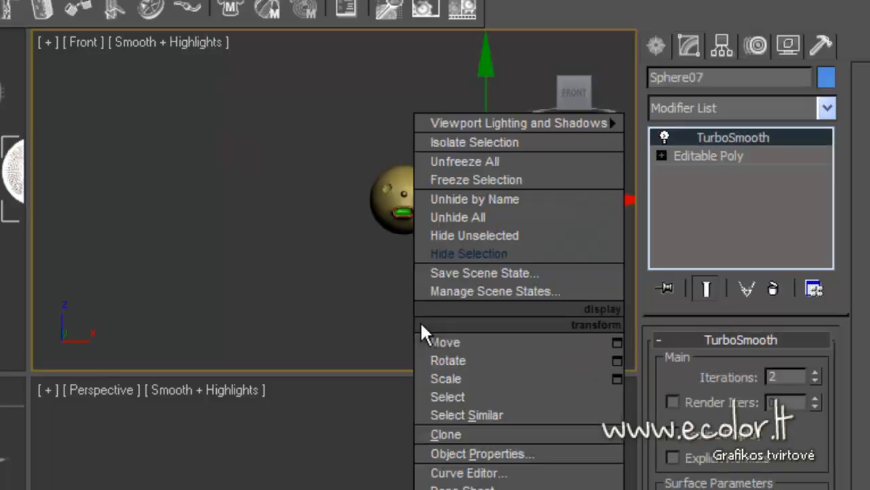
{"action": "left_click", "coordinate": [474, 257]}
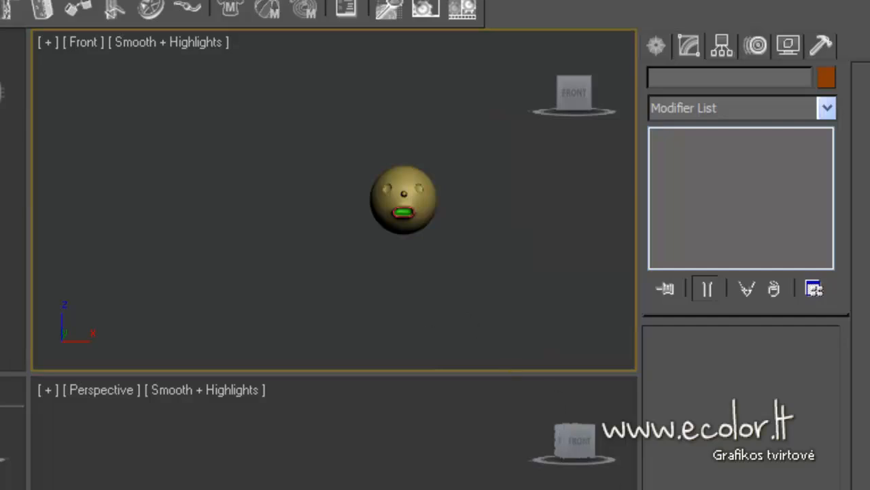
Select the remaining visible head copy and set its TurboSmooth iterations to 0.
{"action": "middle_click_drag", "start_coordinate": [418, 276], "coordinate": [306, 292]}
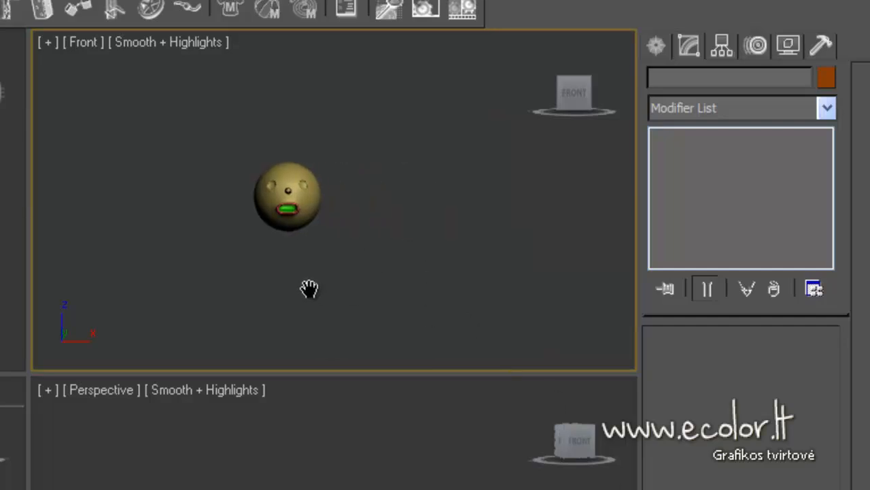
{"action": "scroll", "coordinate": [310, 287], "scroll_direction": "up", "scroll_amount": 4}
{"action": "scroll", "coordinate": [310, 287], "scroll_direction": "up", "scroll_amount": 4}
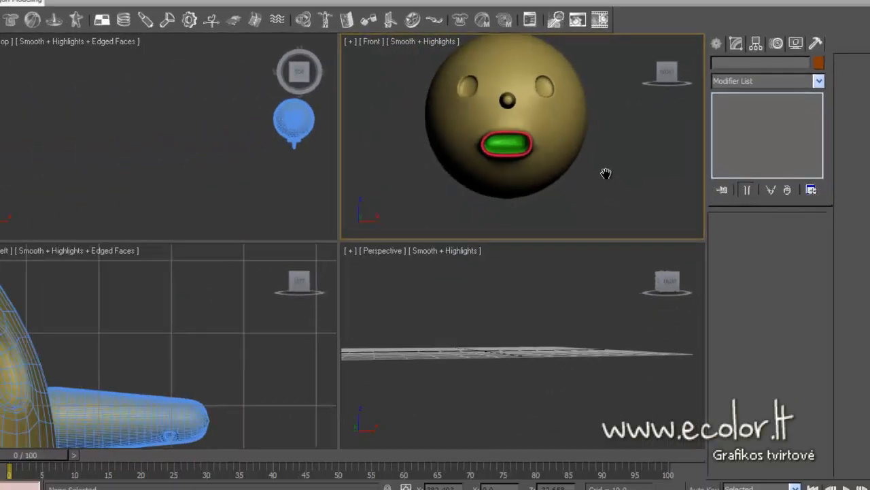
{"action": "scroll", "coordinate": [310, 287], "scroll_direction": "up", "scroll_amount": 3}
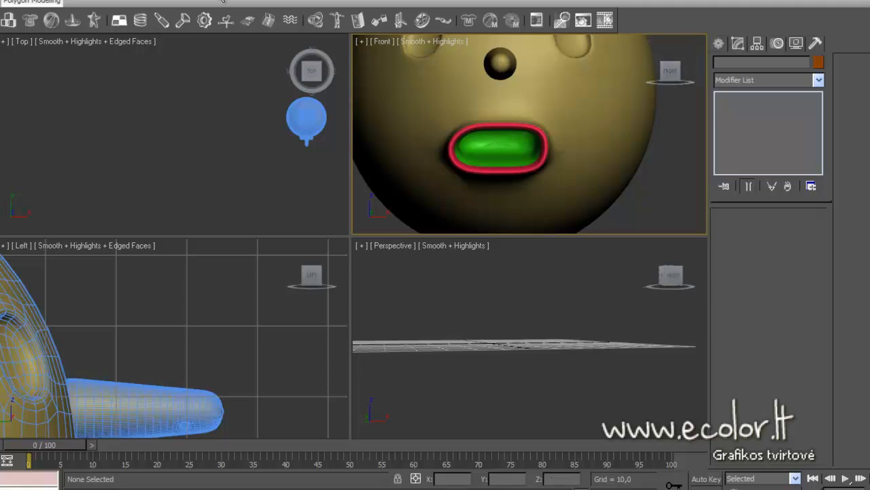
{"action": "left_click", "coordinate": [574, 127]}
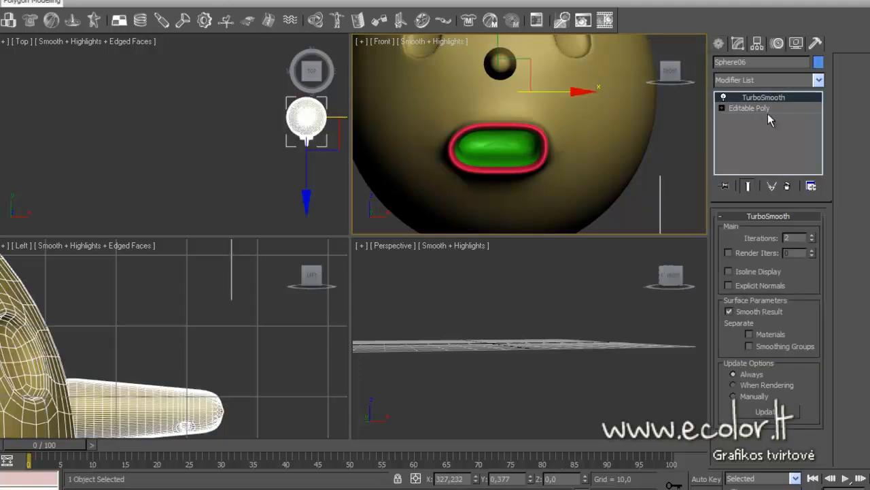
{"action": "left_click", "coordinate": [811, 241]}
{"action": "left_click", "coordinate": [812, 241]}
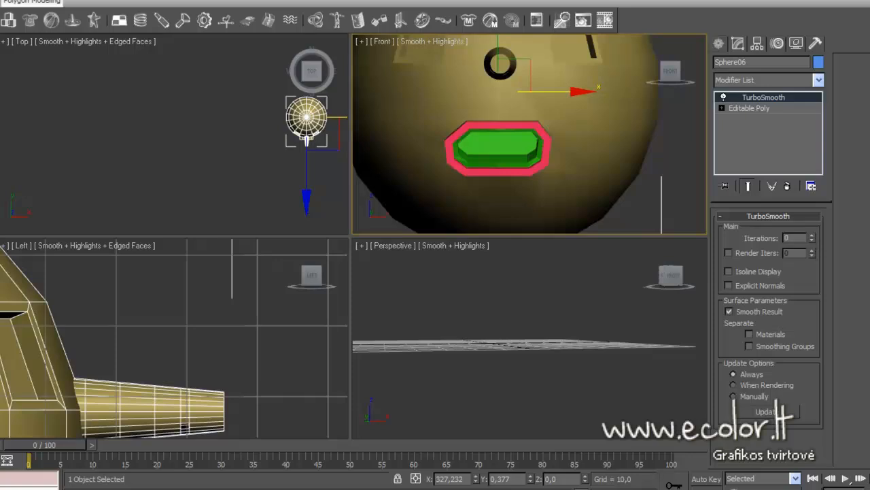
Select the protruding lip vertices at the front of the visible head copy's mouth and scale them vertically to close the mouth.
{"action": "middle_click_drag", "start_coordinate": [292, 383], "coordinate": [316, 155]}
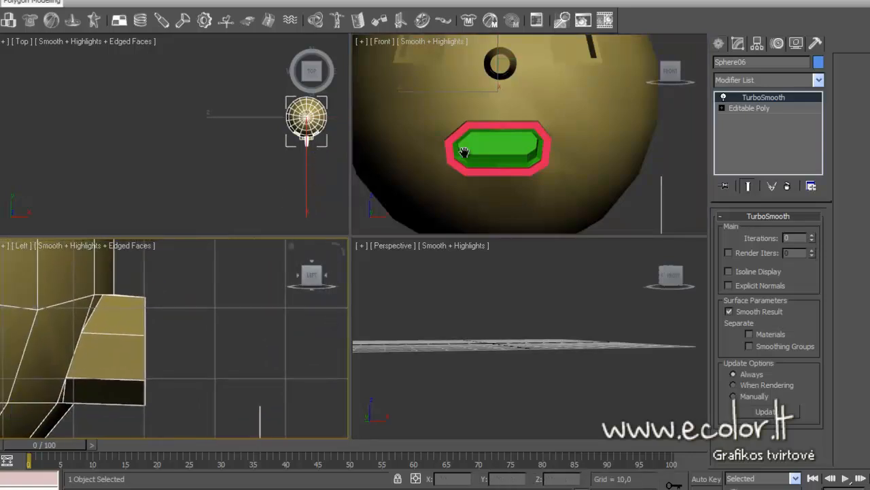
{"action": "left_click", "coordinate": [762, 108]}
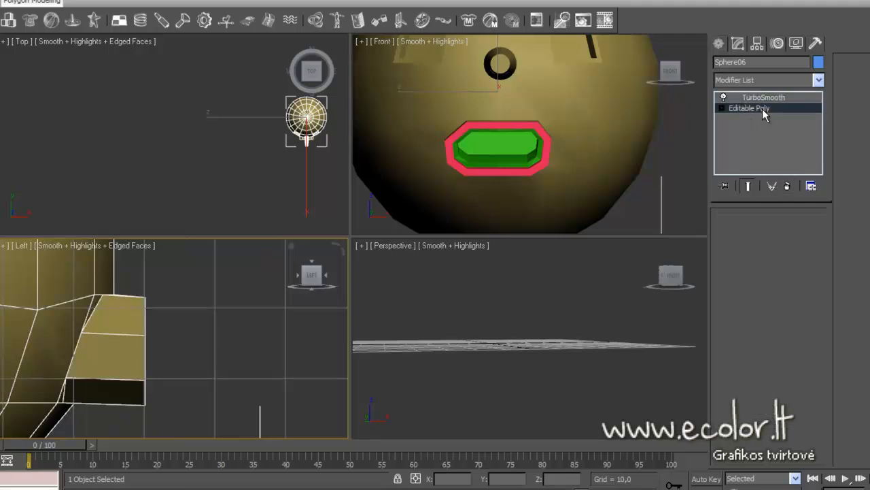
{"action": "left_click", "coordinate": [735, 230]}
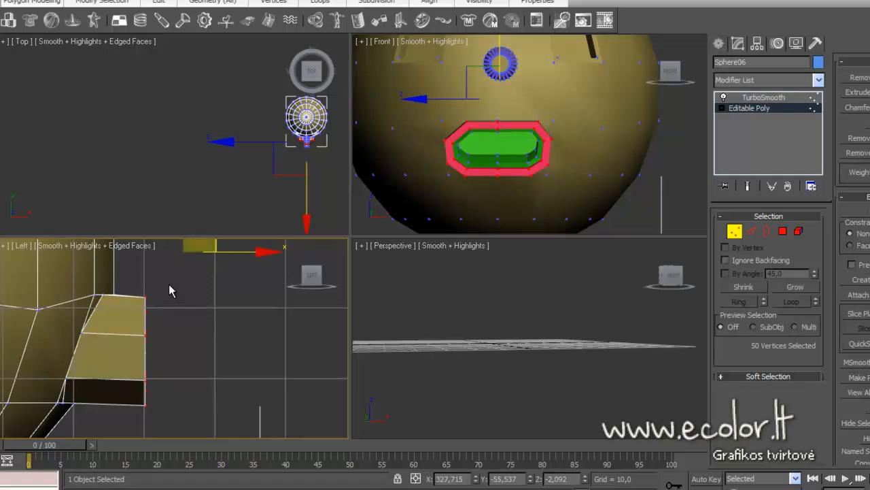
{"action": "left_click_drag", "start_coordinate": [170, 290], "coordinate": [132, 405]}
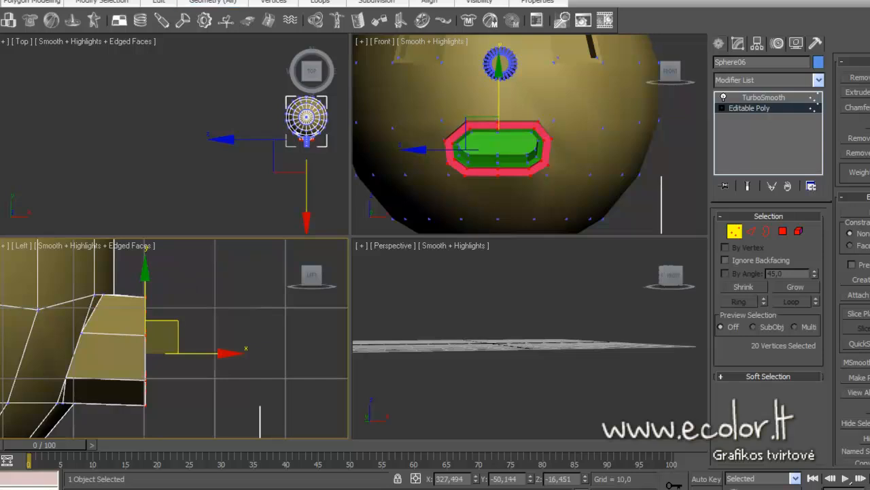
{"action": "key", "text": "r"}
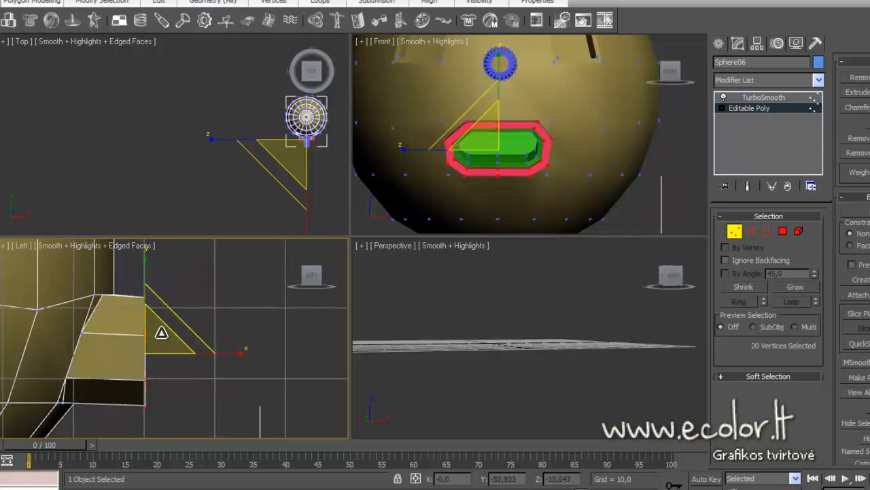
{"action": "left_click_drag", "start_coordinate": [159, 332], "coordinate": [161, 351]}
{"action": "mouse_move", "coordinate": [163, 374]}
{"action": "left_mouse_down"}
{"action": "mouse_move", "coordinate": [161, 383]}
{"action": "mouse_move", "coordinate": [159, 334]}
{"action": "mouse_move", "coordinate": [163, 359]}
{"action": "left_mouse_up"}
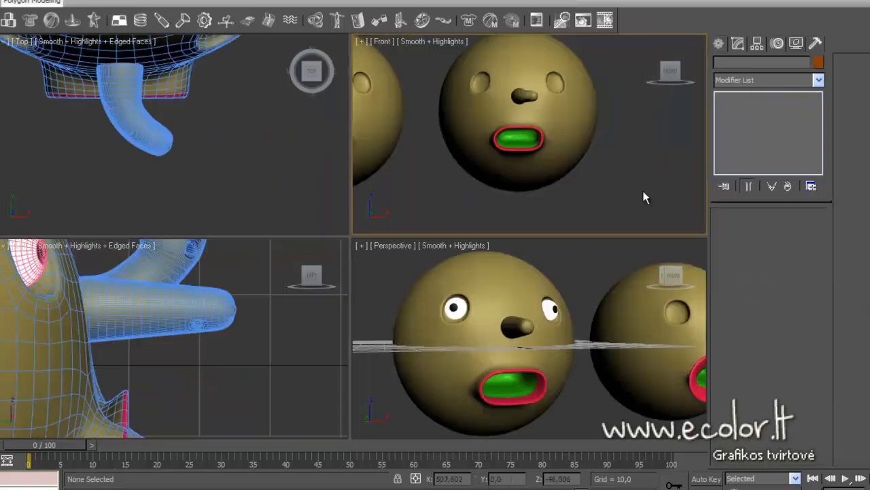
Select the original head with the eyes, first in the row, and add a Morpher modifier above its TurboSmooth.
{"action": "scroll", "coordinate": [640, 195], "scroll_direction": "down", "scroll_amount": 4}
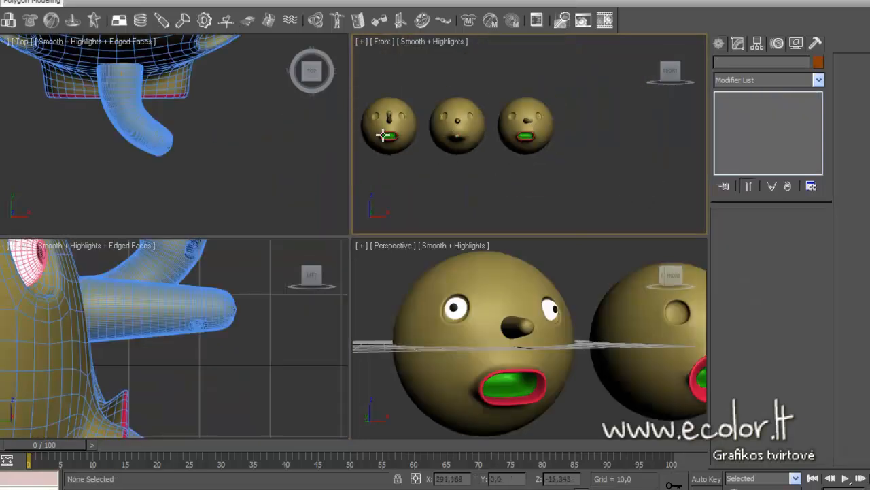
{"action": "scroll", "coordinate": [544, 179], "scroll_direction": "down", "scroll_amount": 3}
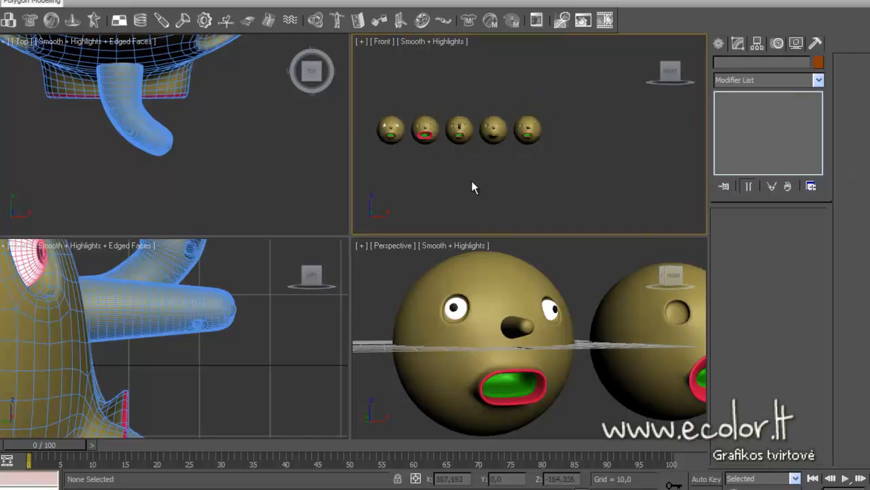
{"action": "left_click", "coordinate": [388, 131]}
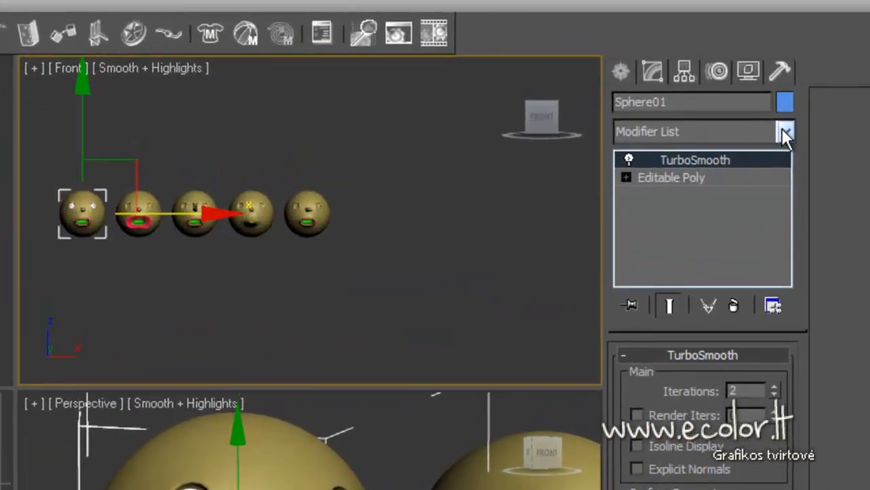
{"action": "left_click", "coordinate": [785, 131]}
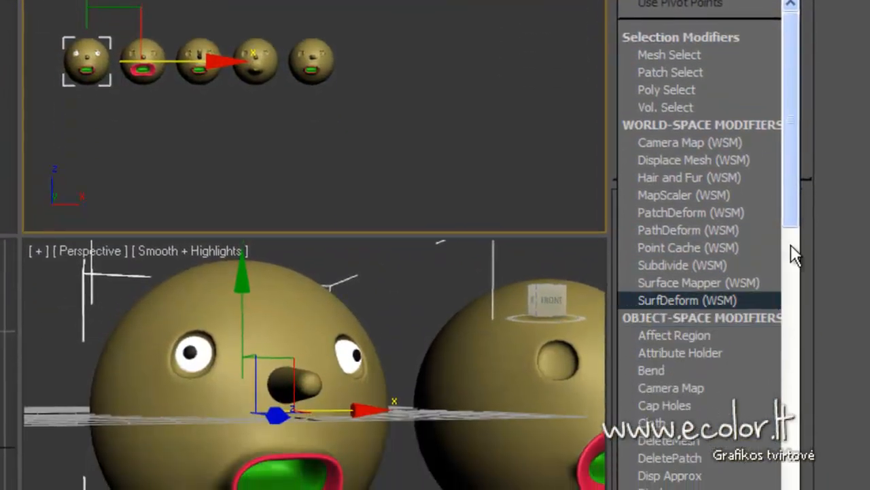
{"action": "left_click_drag", "start_coordinate": [793, 102], "coordinate": [791, 213]}
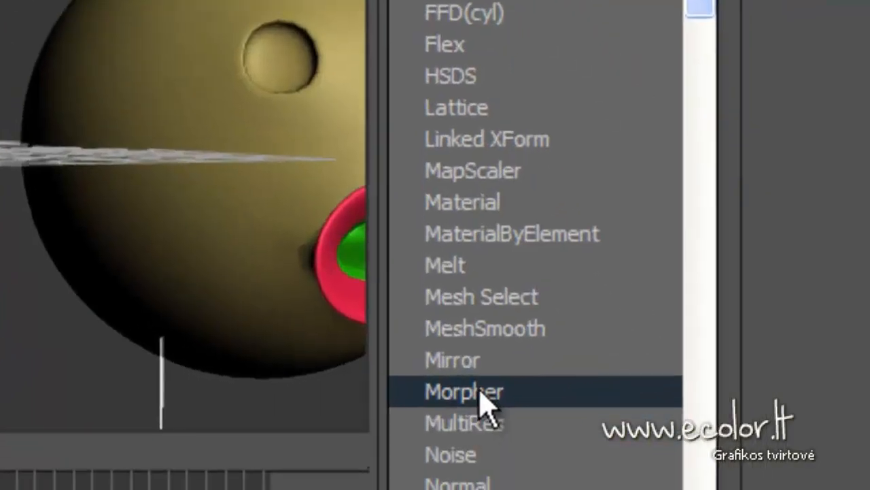
{"action": "left_click", "coordinate": [480, 402]}
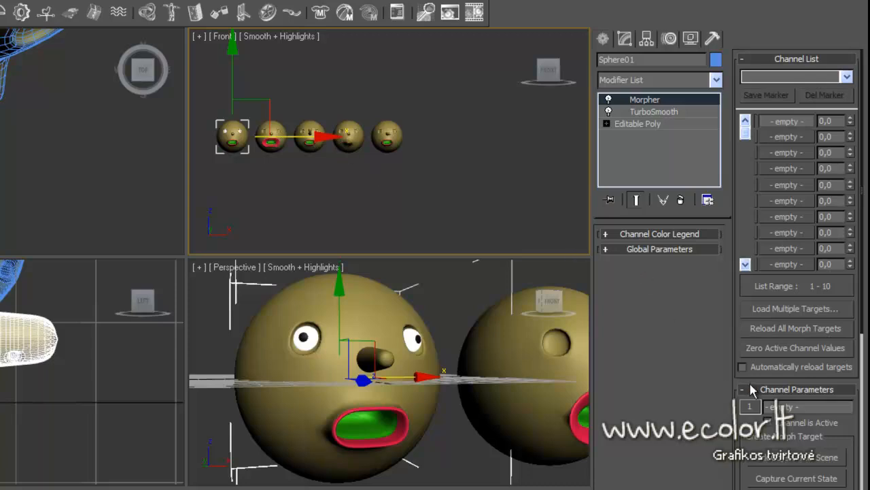
Load the wide-mouth head as the morph target of channel 1 and the upturned-nose head as that of channel 2.
{"action": "left_click", "coordinate": [789, 459]}
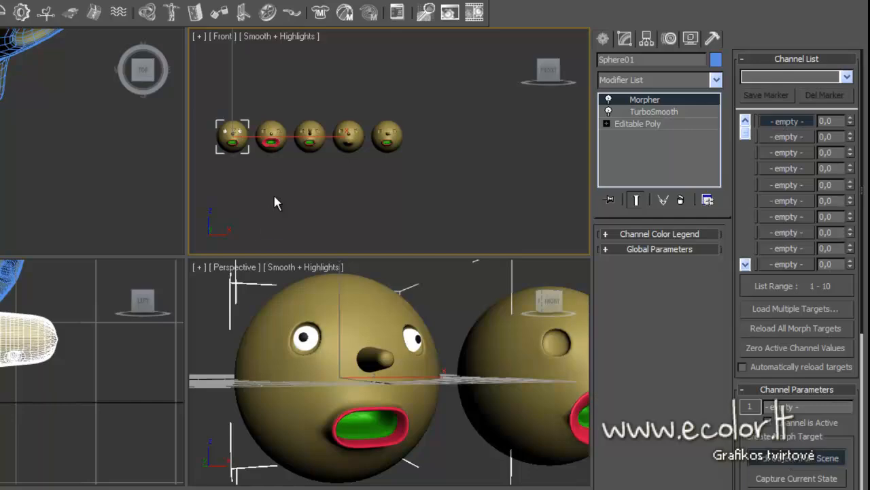
{"action": "left_click", "coordinate": [270, 135]}
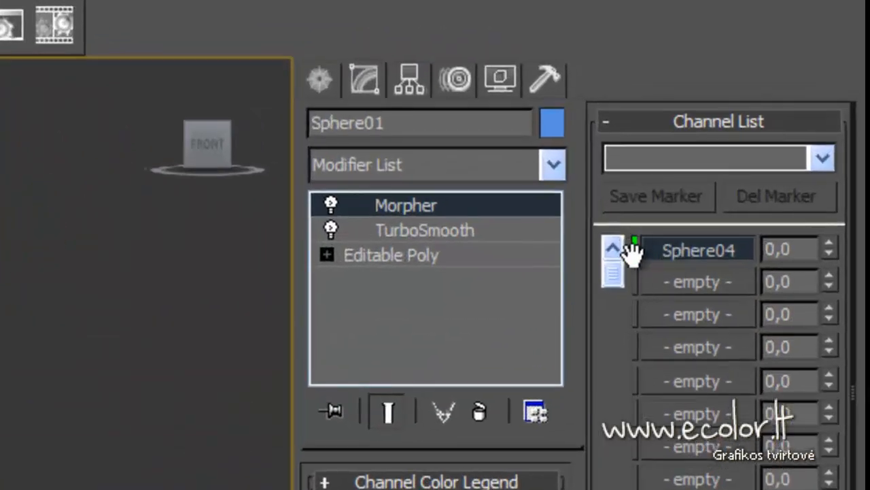
{"action": "left_click", "coordinate": [690, 282]}
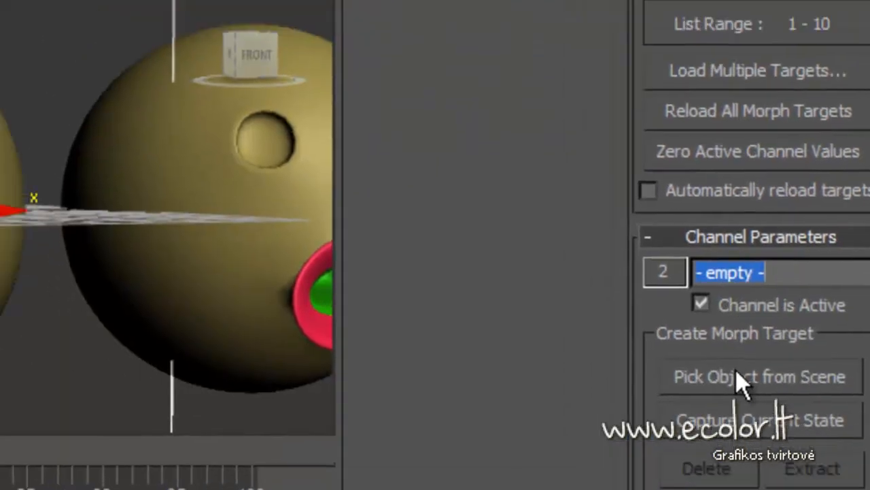
{"action": "left_click", "coordinate": [737, 374]}
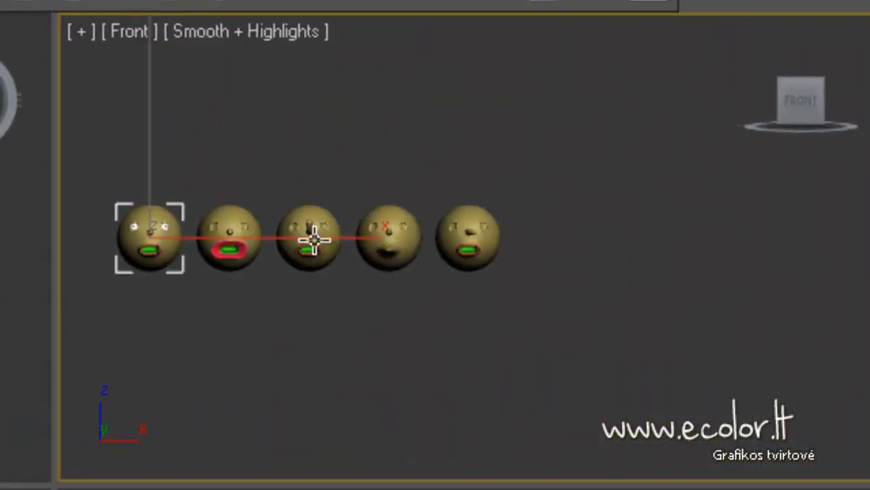
{"action": "left_click", "coordinate": [312, 231]}
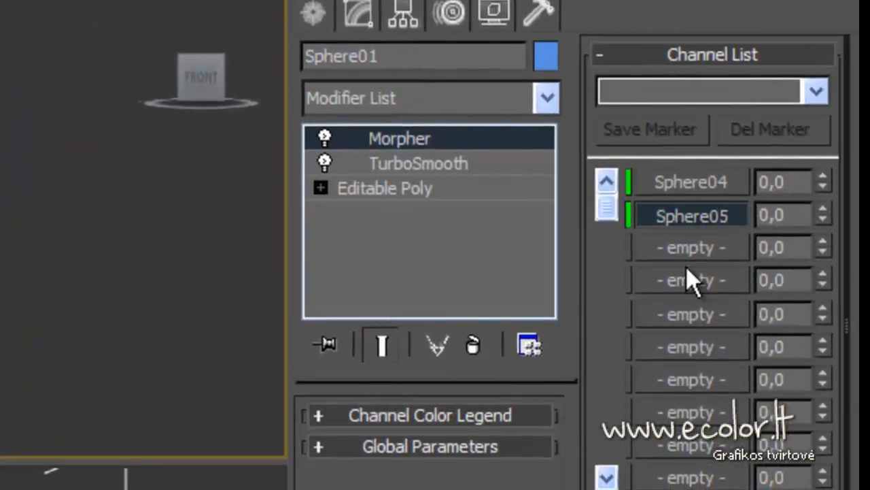
Pick the last head in the row, with the sideways-bent nose, as the morph target for channel 3.
{"action": "left_click", "coordinate": [680, 247]}
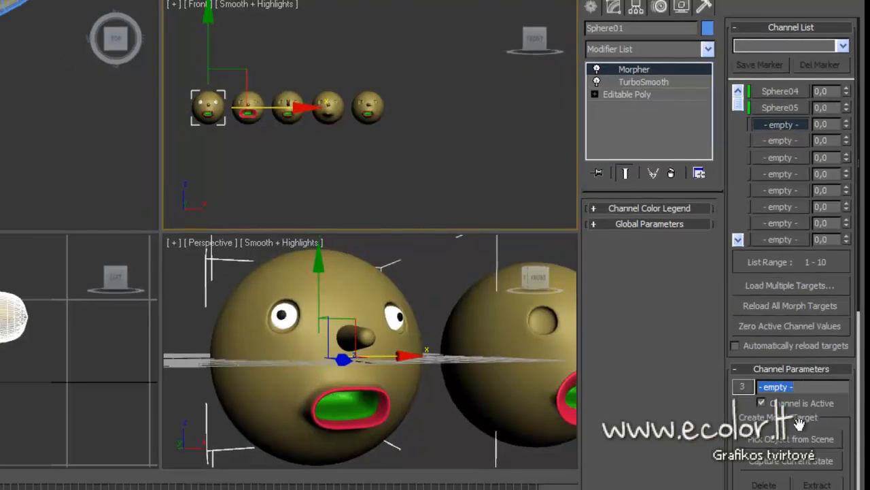
{"action": "left_click", "coordinate": [792, 434]}
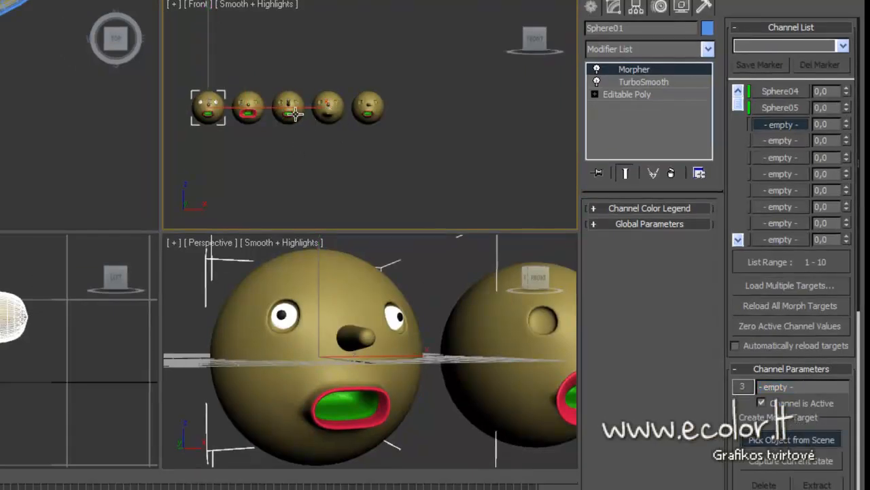
{"action": "left_click", "coordinate": [365, 108]}
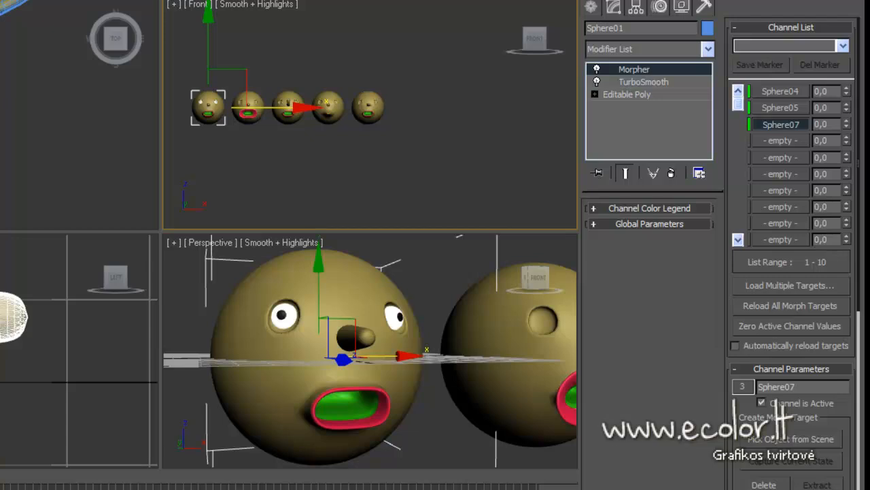
Try to pick the closed-mouth head, fourth in the row, as the morph target for channel 4.
{"action": "key", "text": "q"}
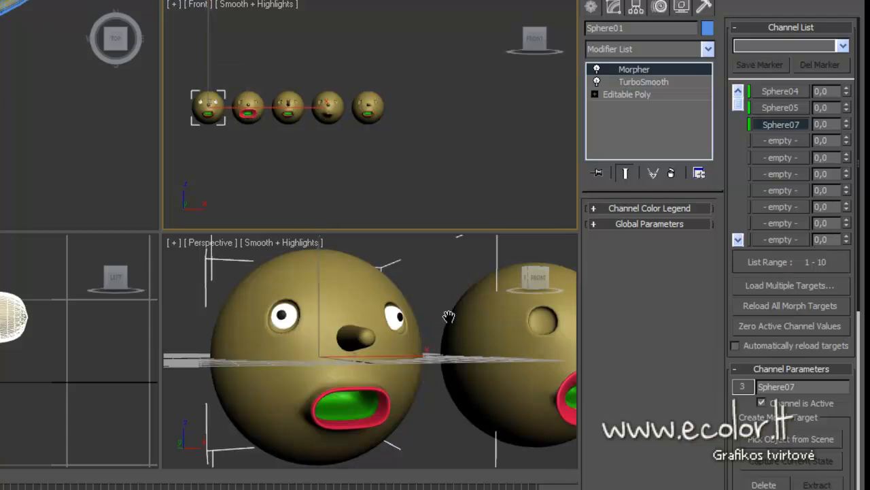
{"action": "left_click_drag", "start_coordinate": [440, 313], "coordinate": [0, 306]}
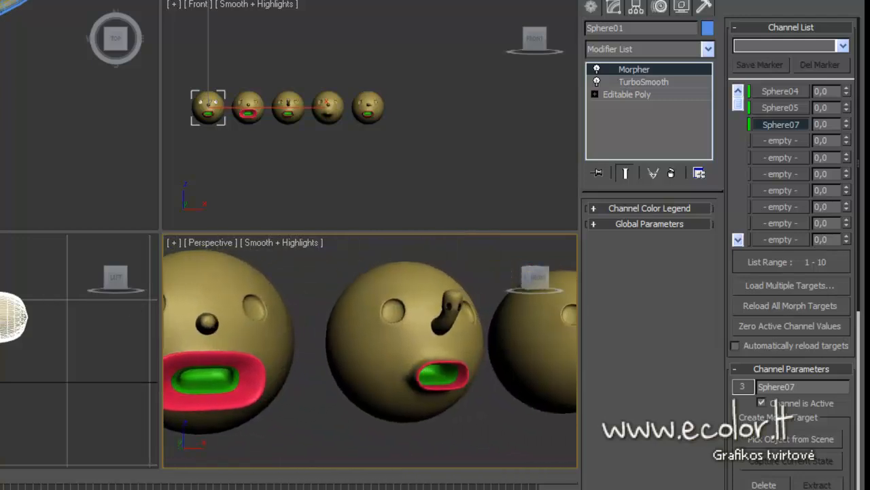
{"action": "left_click_drag", "start_coordinate": [440, 372], "coordinate": [31, 374]}
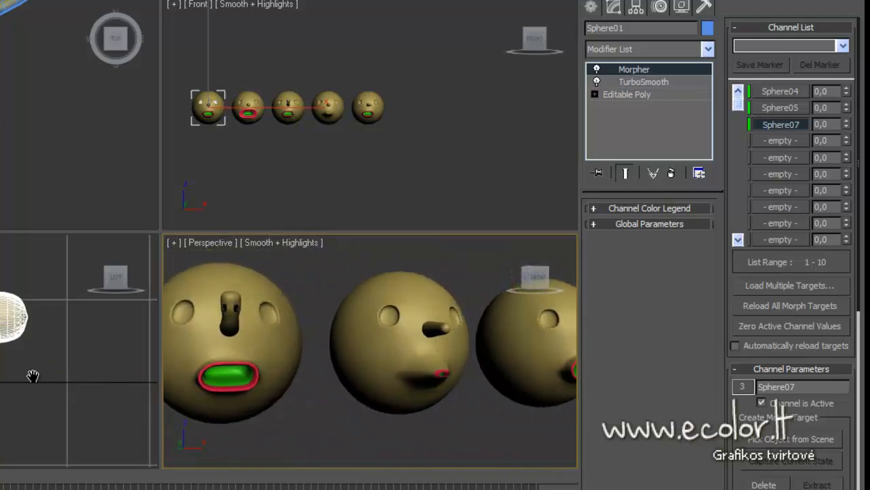
{"action": "left_click_drag", "start_coordinate": [383, 392], "coordinate": [223, 396]}
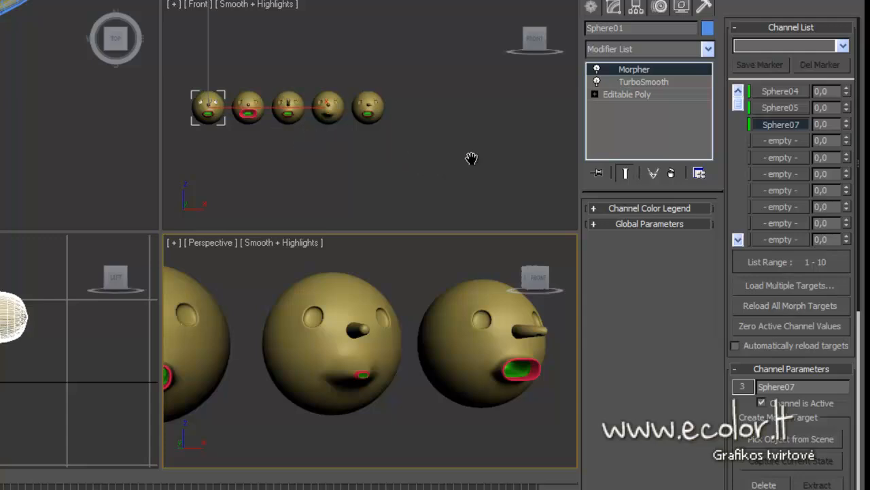
{"action": "left_click", "coordinate": [779, 141]}
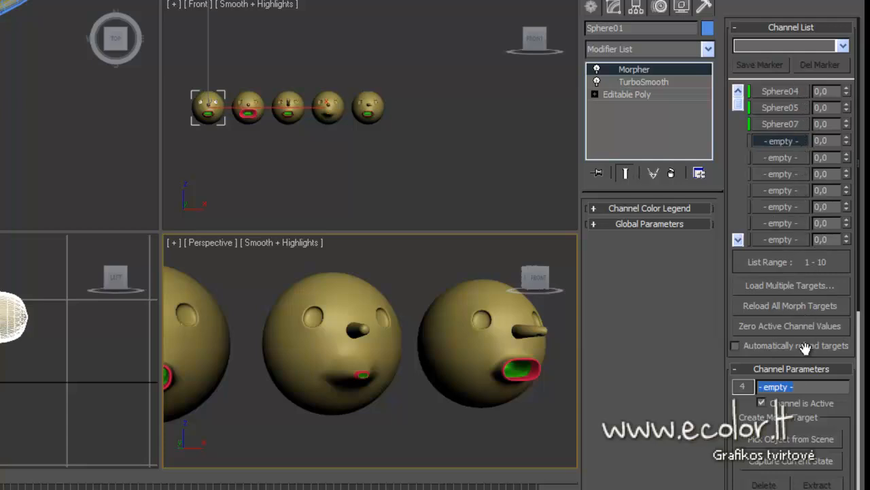
{"action": "left_click", "coordinate": [783, 439]}
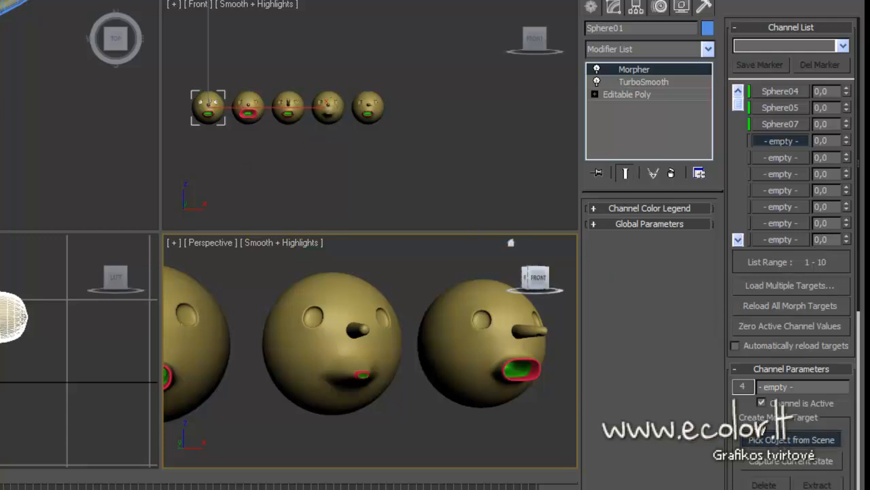
{"action": "left_click", "coordinate": [764, 442]}
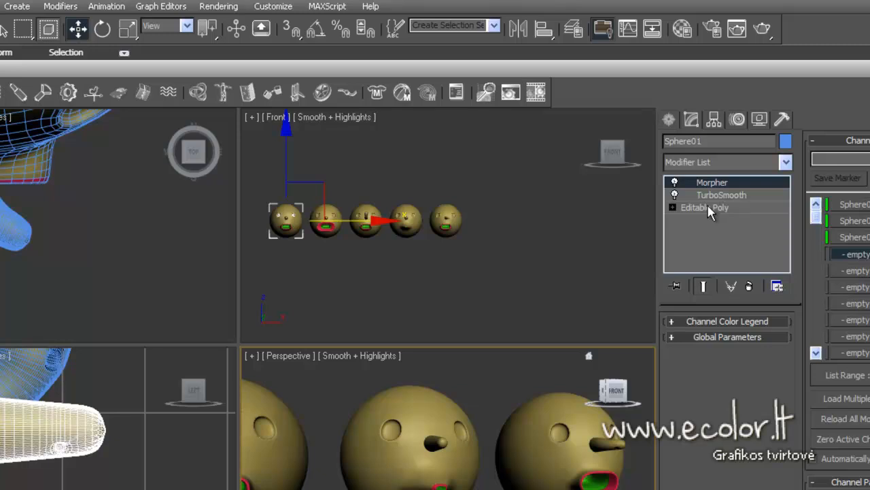
Select the closed-mouth head, fourth in the row, and set its TurboSmooth iterations to 2.
{"action": "left_click", "coordinate": [541, 258]}
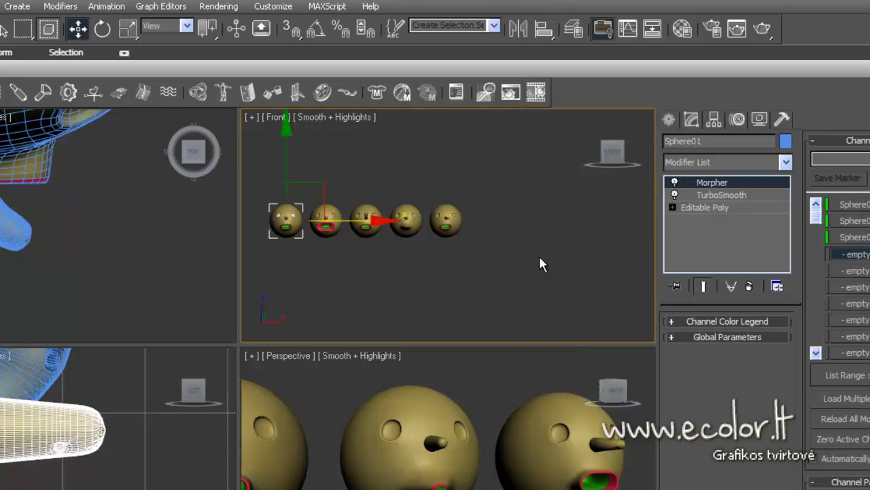
{"action": "left_click", "coordinate": [408, 230]}
{"action": "scroll", "coordinate": [415, 286], "scroll_direction": "up", "scroll_amount": 3}
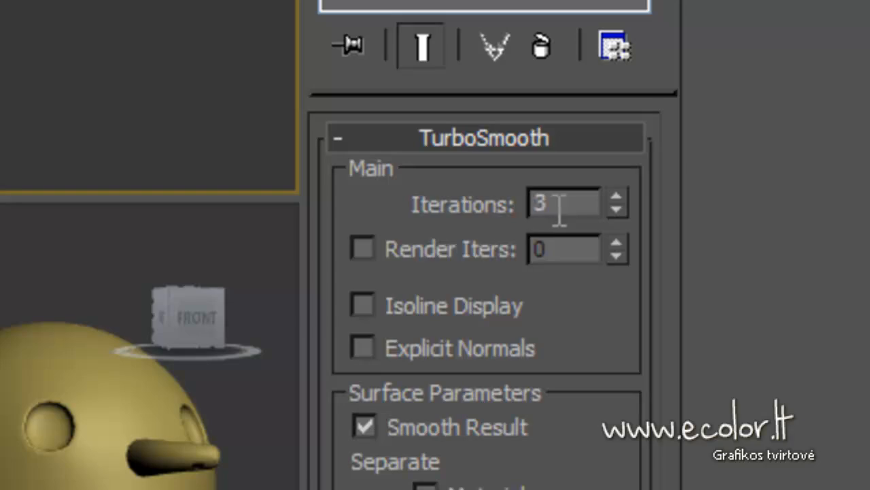
{"action": "left_click", "coordinate": [616, 211]}
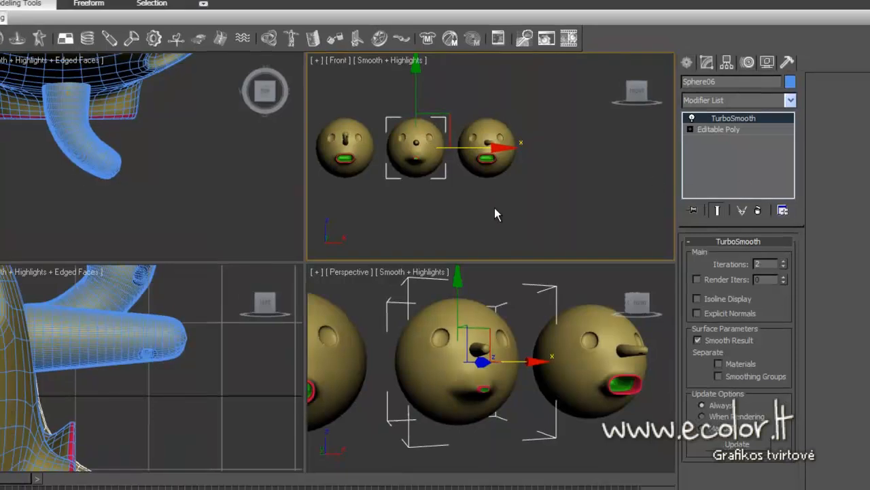
Reselect the original head and load the closed-mouth head as the morph target of Morpher channel 4.
{"action": "left_click", "coordinate": [514, 219]}
{"action": "scroll", "coordinate": [515, 218], "scroll_direction": "down", "scroll_amount": 4}
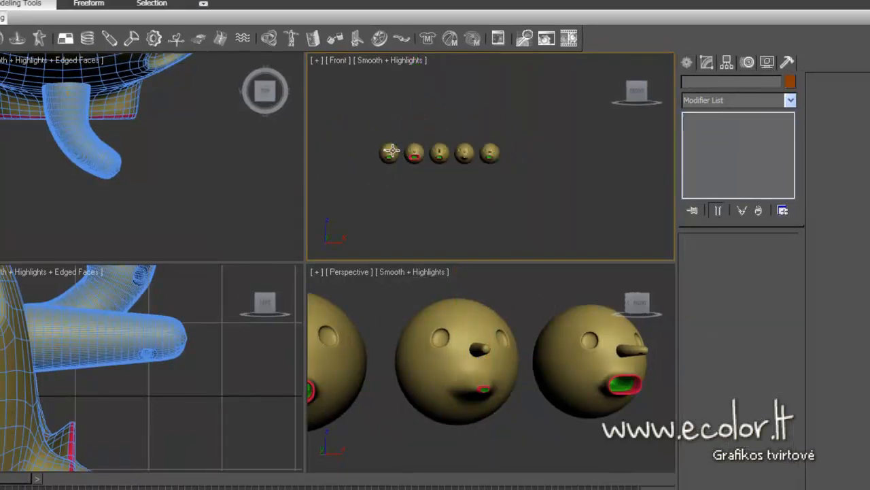
{"action": "left_click", "coordinate": [391, 151]}
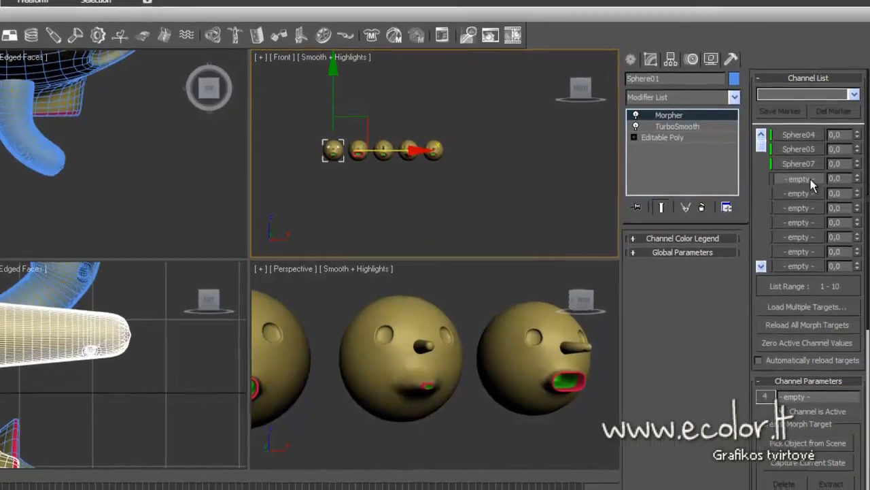
{"action": "left_click", "coordinate": [810, 179]}
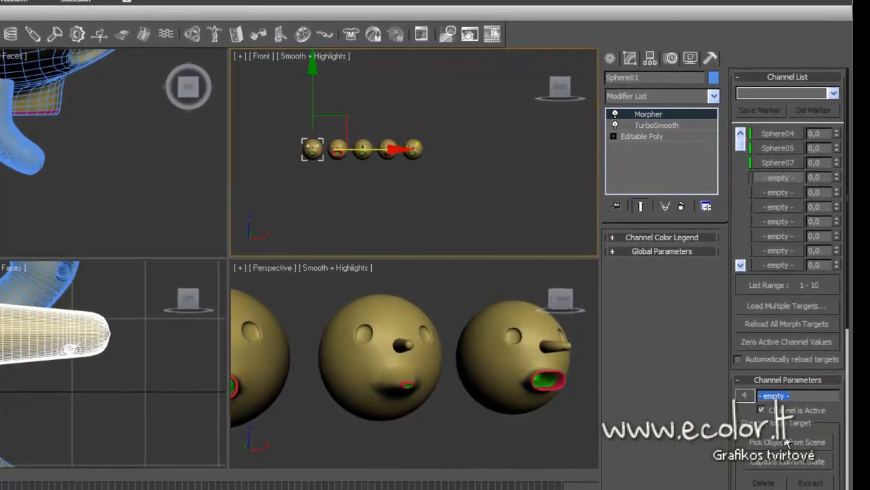
{"action": "left_click", "coordinate": [786, 443]}
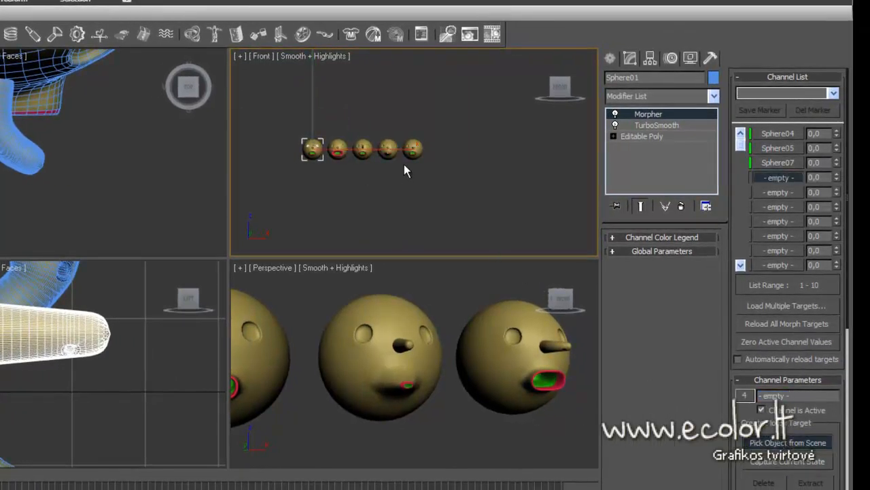
{"action": "left_click", "coordinate": [390, 150]}
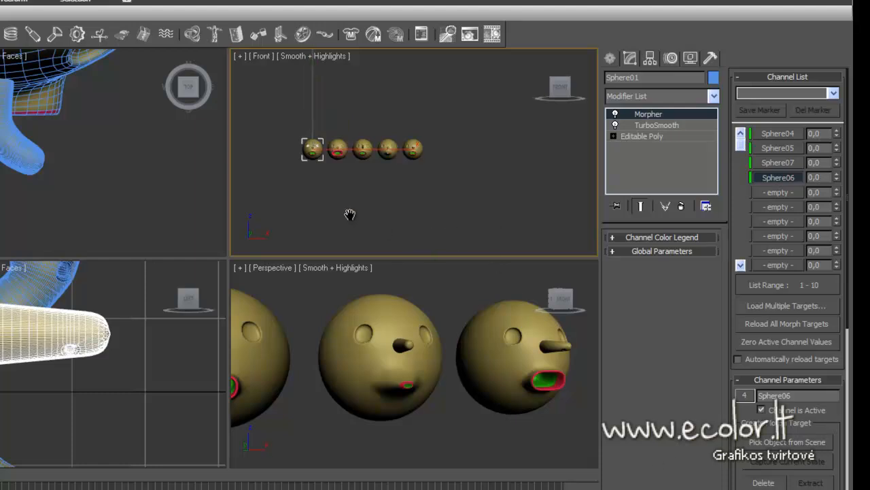
Save the scene as an incremented copy named MORFO PAMOKAI -03.
{"action": "middle_click_drag", "start_coordinate": [349, 213], "coordinate": [386, 210]}
{"action": "scroll", "coordinate": [405, 219], "scroll_direction": "up", "scroll_amount": 4}
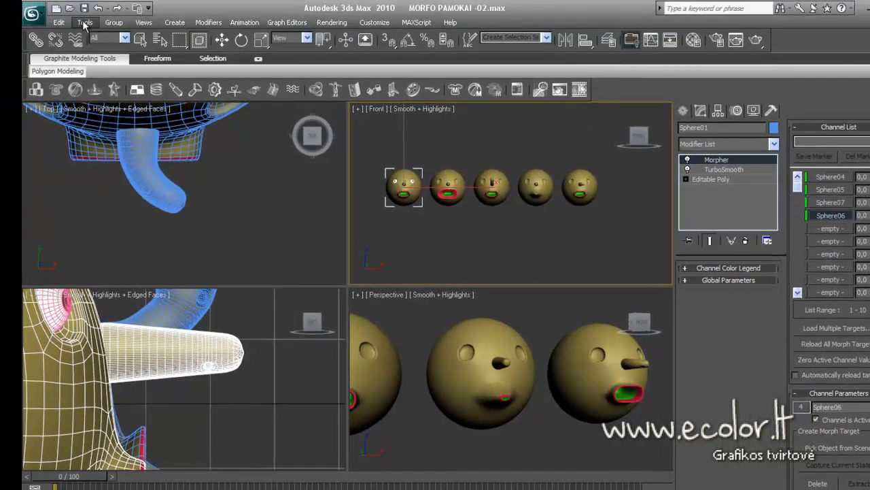
{"action": "left_click", "coordinate": [31, 13]}
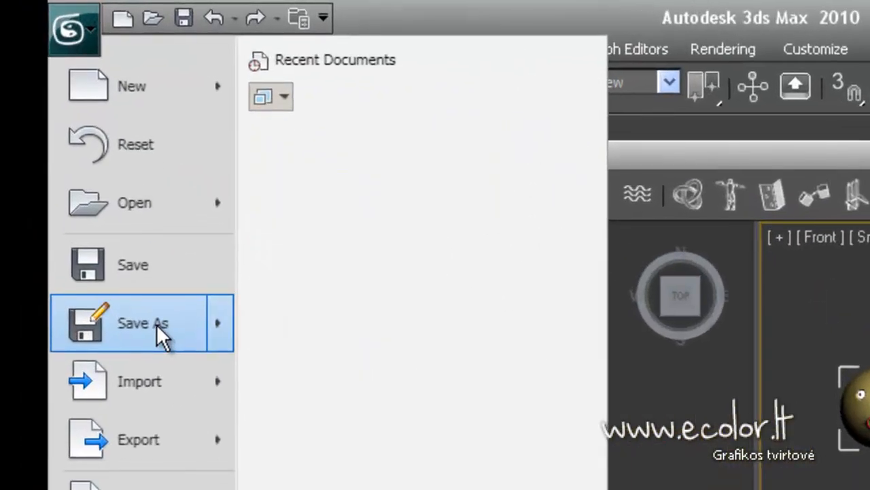
{"action": "left_click", "coordinate": [157, 324]}
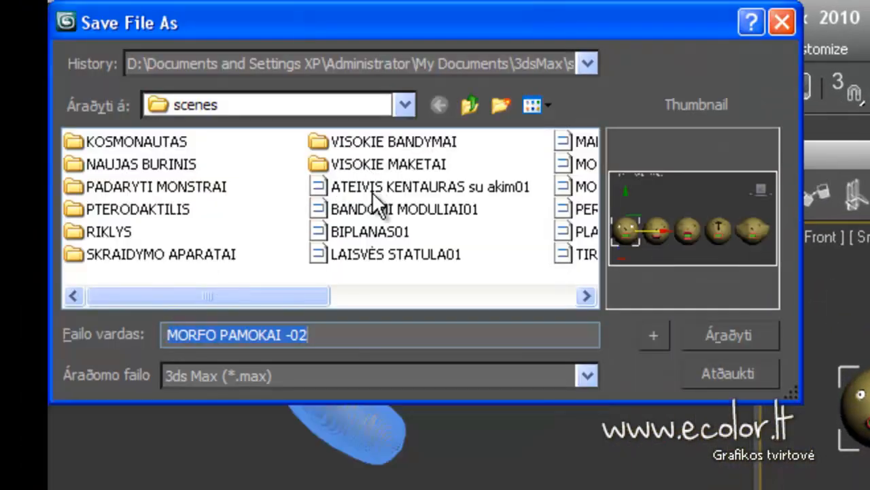
{"action": "left_click", "coordinate": [310, 330]}
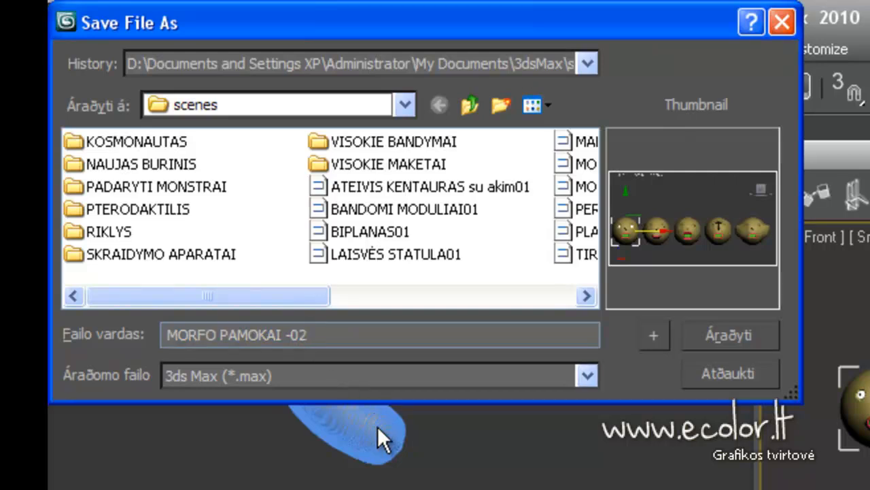
{"action": "key", "text": "BackSpace"}
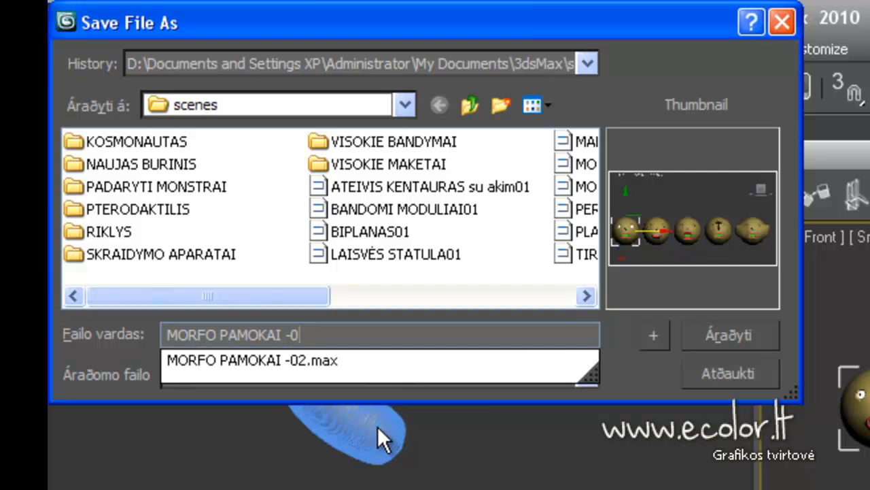
{"action": "type", "text": "2"}
{"action": "left_click", "coordinate": [655, 328]}
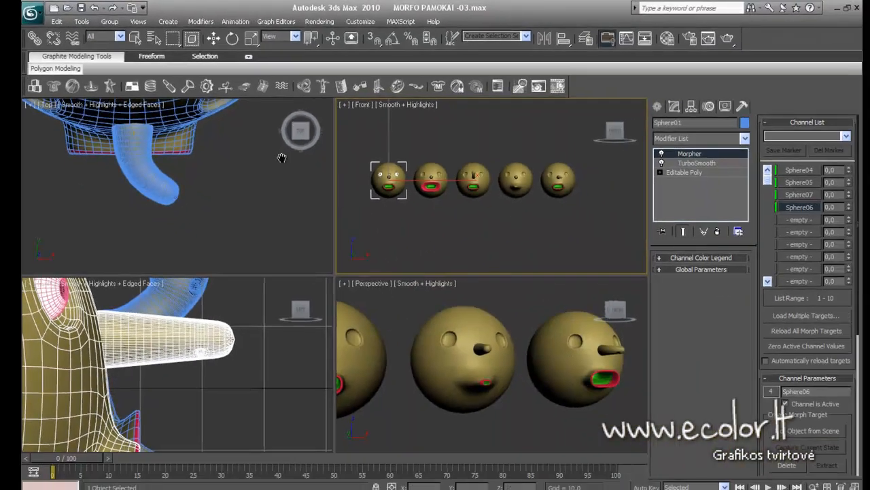
Select the four reshaped head copies in the Front view and delete them, keeping the original head.
{"action": "left_click", "coordinate": [213, 38]}
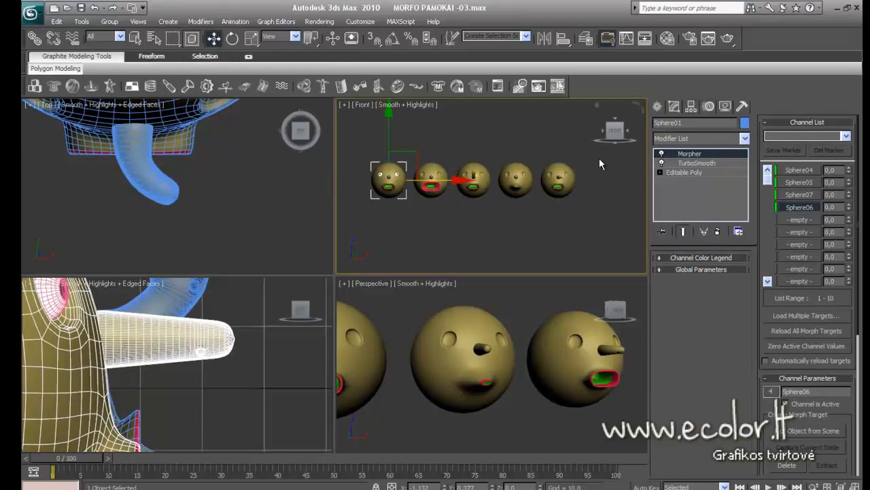
{"action": "left_click_drag", "start_coordinate": [599, 155], "coordinate": [417, 230]}
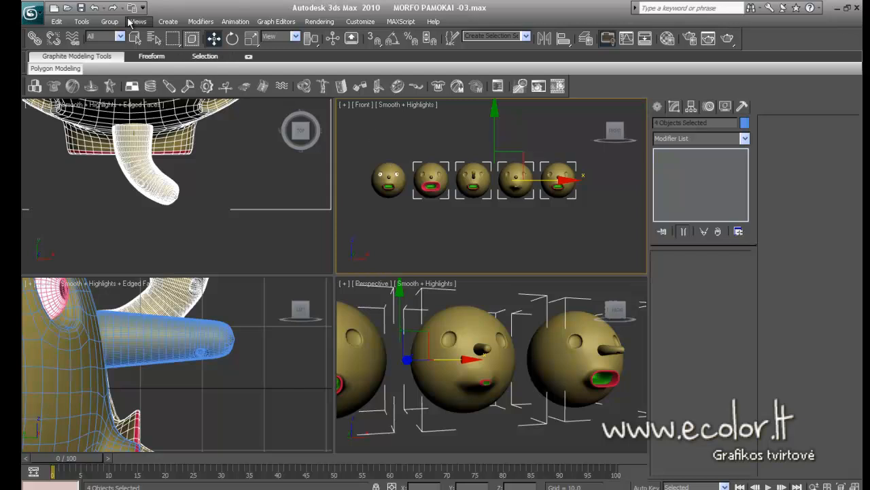
{"action": "left_click", "coordinate": [57, 21]}
{"action": "left_click", "coordinate": [66, 84]}
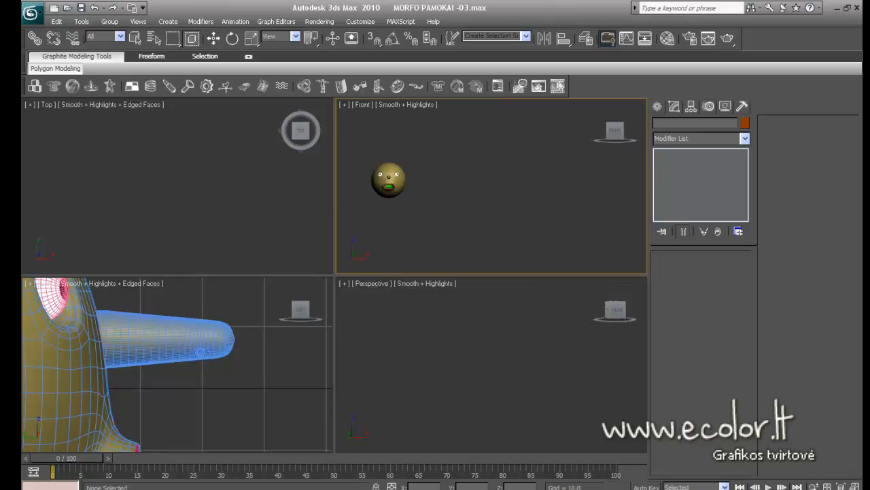
Frame the remaining head in all four viewports, turning off edged faces in Top and Left and showing it at an angle in Perspective.
{"action": "middle_click_drag", "start_coordinate": [469, 209], "coordinate": [552, 216]}
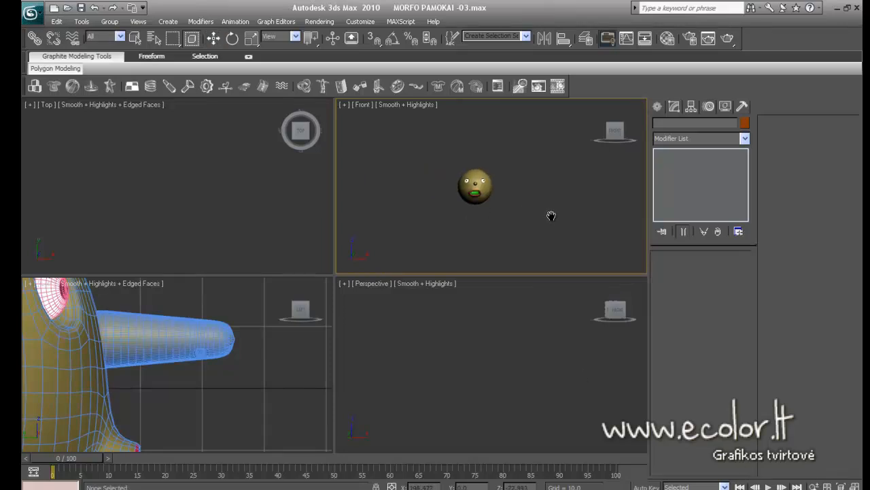
{"action": "scroll", "coordinate": [552, 215], "scroll_direction": "up", "scroll_amount": 3}
{"action": "left_click", "coordinate": [266, 210]}
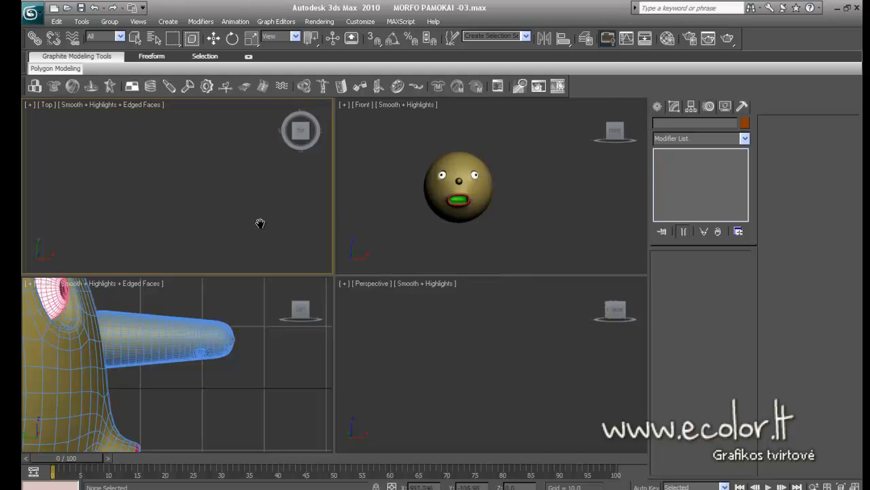
{"action": "middle_click_drag", "start_coordinate": [261, 223], "coordinate": [280, 233]}
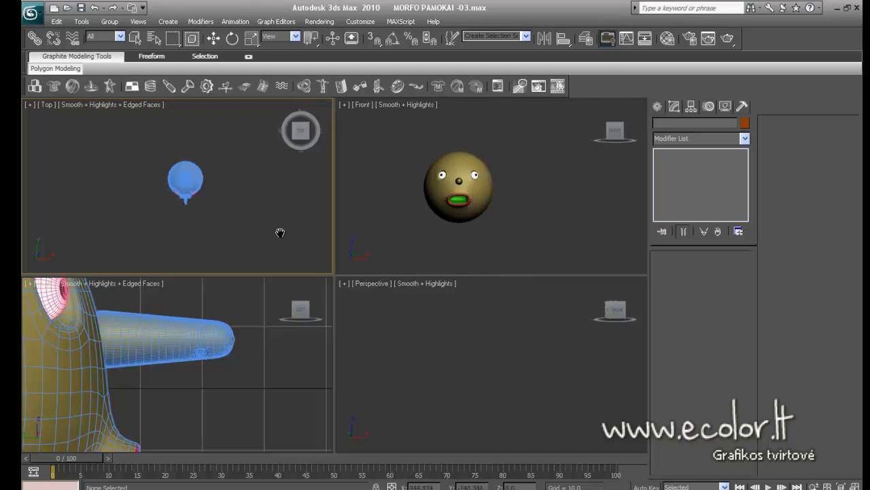
{"action": "scroll", "coordinate": [279, 231], "scroll_direction": "up", "scroll_amount": 3}
{"action": "key", "text": "F4"}
{"action": "left_click", "coordinate": [265, 398]}
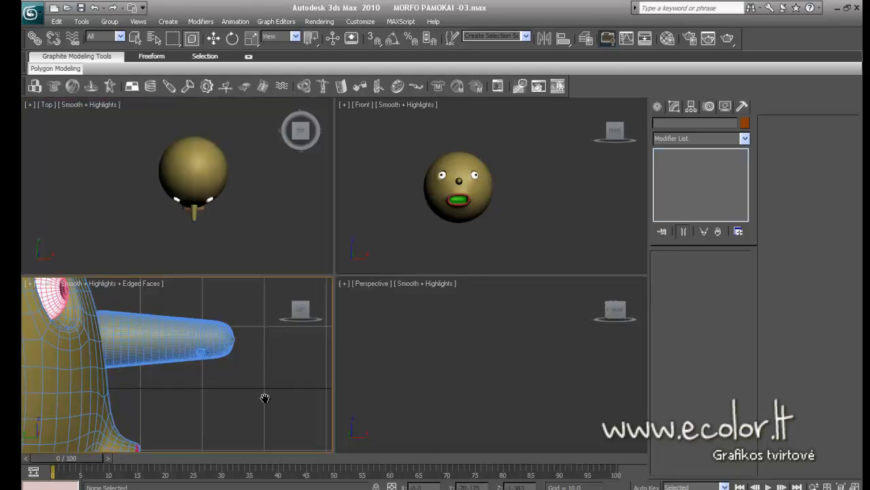
{"action": "key", "text": "F4"}
{"action": "scroll", "coordinate": [265, 398], "scroll_direction": "down", "scroll_amount": 6}
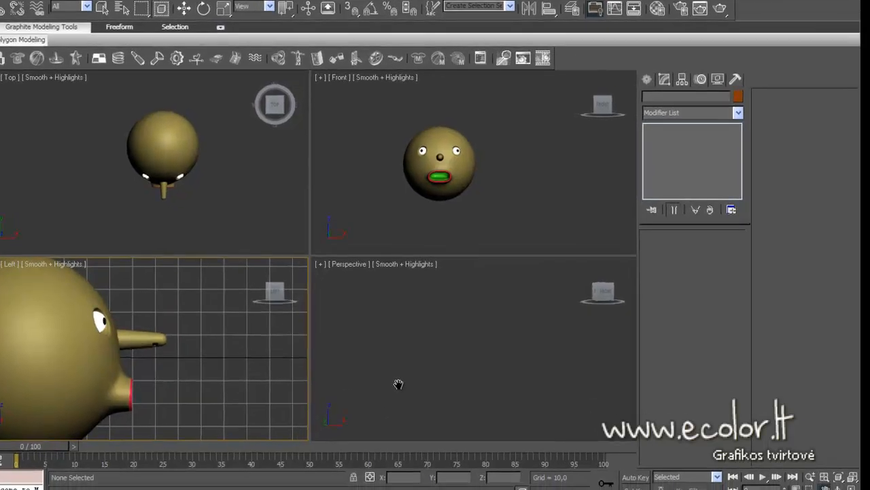
{"action": "middle_click_drag", "start_coordinate": [399, 385], "coordinate": [532, 369]}
{"action": "scroll", "coordinate": [532, 369], "scroll_direction": "up", "scroll_amount": 6}
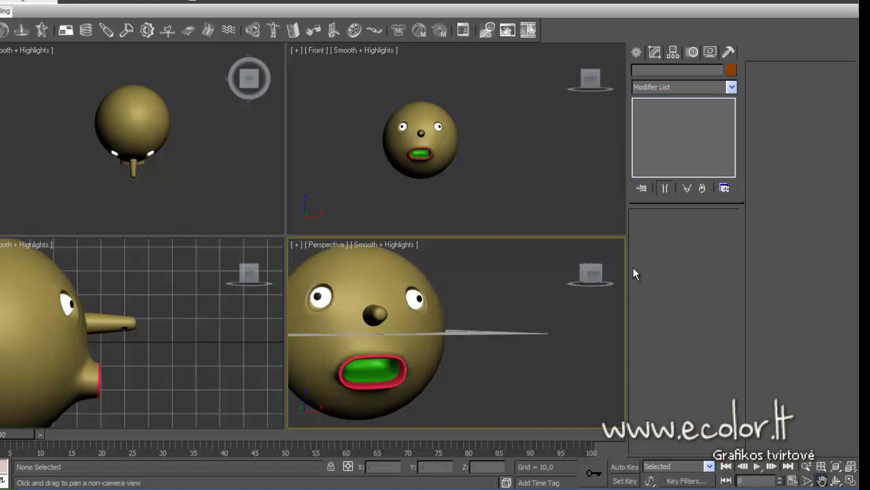
{"action": "left_click_drag", "start_coordinate": [599, 275], "coordinate": [612, 278]}
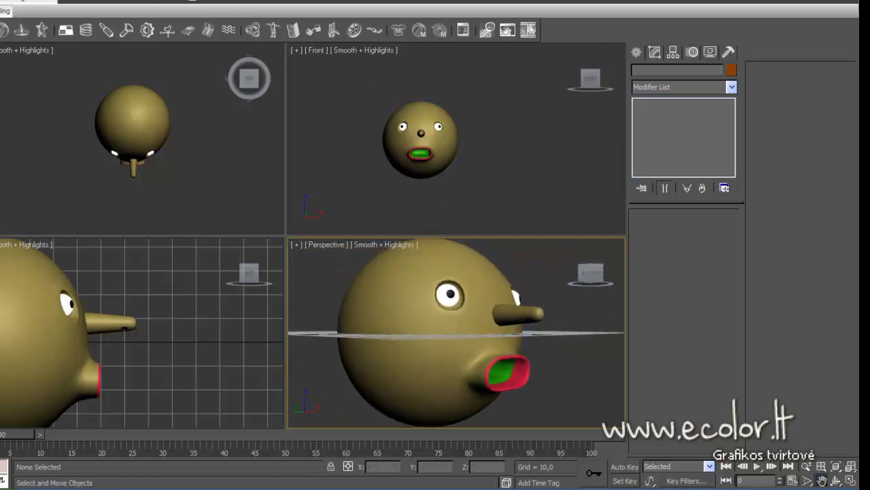
Select the head and set Morpher channels Sphere04, Sphere05 and Sphere07 to 100 and Sphere06 to 75.
{"action": "left_click", "coordinate": [466, 322]}
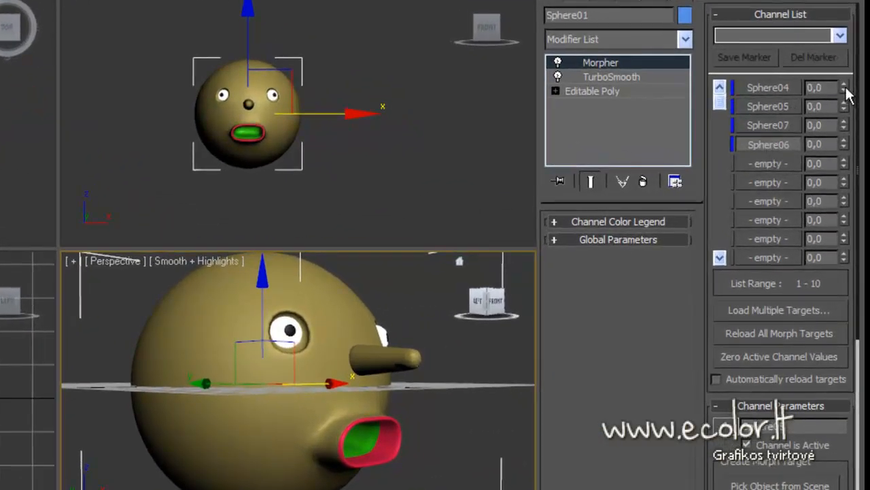
{"action": "left_click_drag", "start_coordinate": [844, 89], "coordinate": [846, 2]}
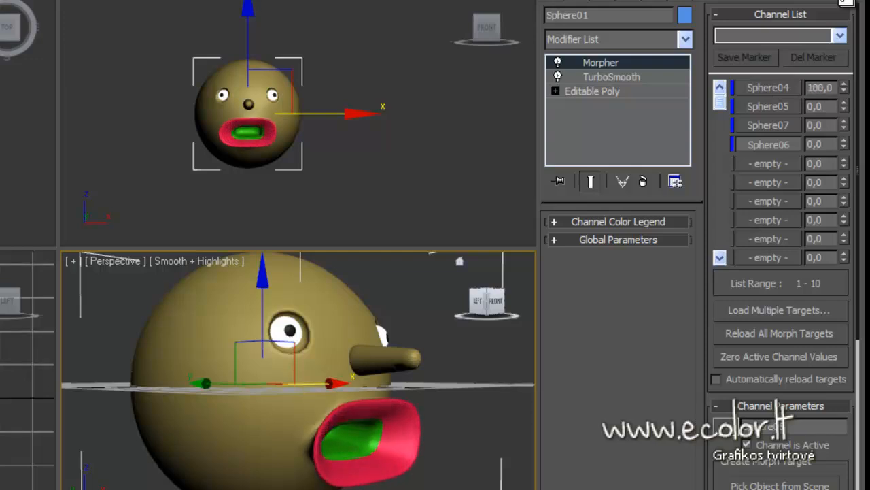
{"action": "left_click_drag", "start_coordinate": [844, 107], "coordinate": [822, 8]}
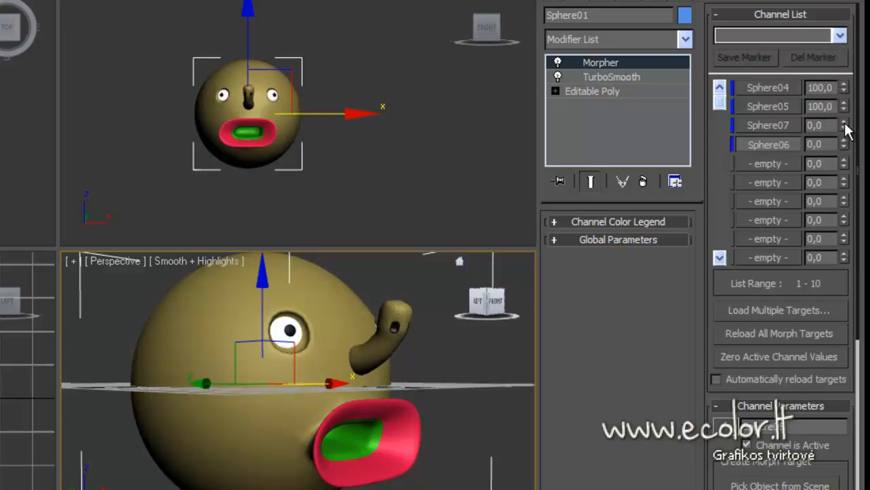
{"action": "left_click_drag", "start_coordinate": [844, 123], "coordinate": [854, 17]}
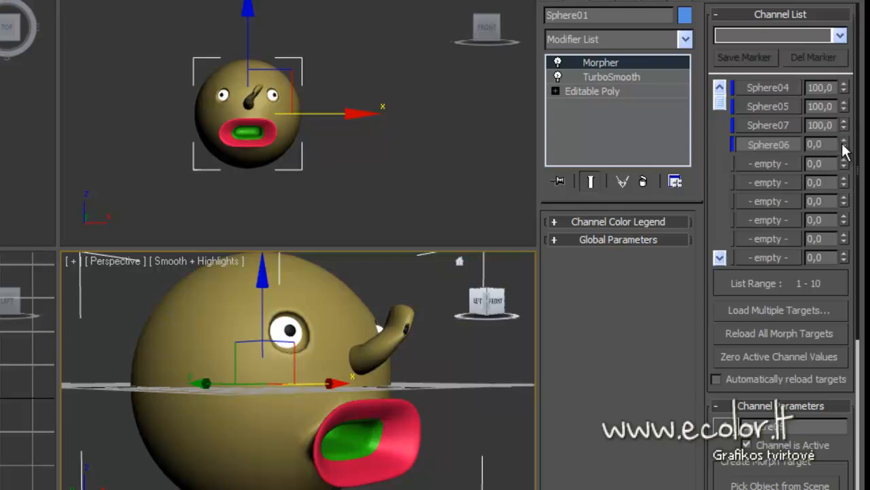
{"action": "left_click_drag", "start_coordinate": [844, 144], "coordinate": [831, 76]}
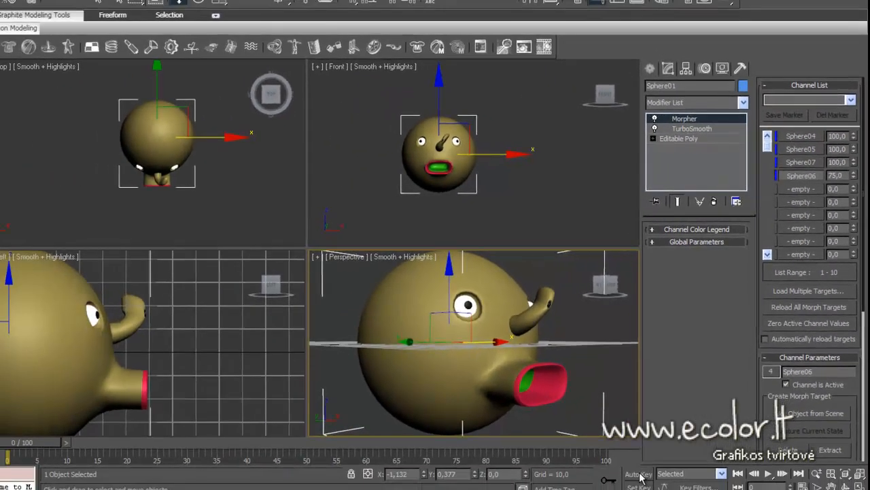
Turn on Auto Key and, at frame 3, set the Sphere05 channel to 0 and Sphere04 to 1.
{"action": "left_click", "coordinate": [638, 475]}
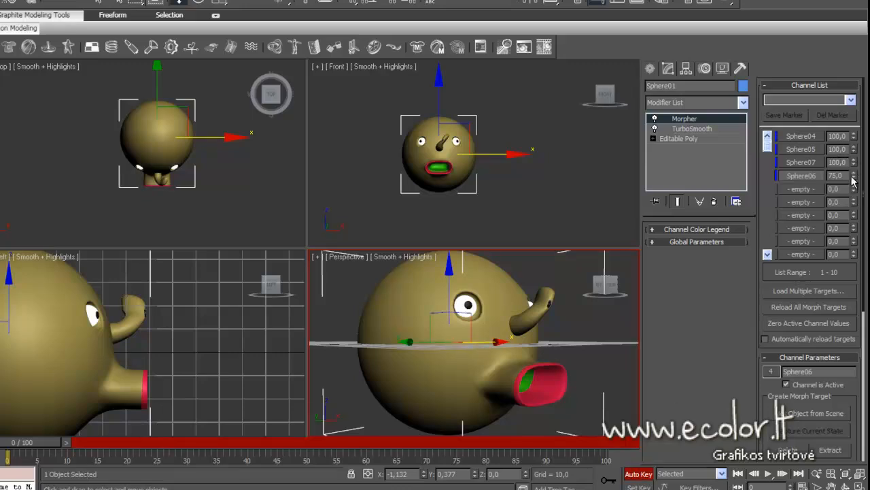
{"action": "left_click_drag", "start_coordinate": [44, 443], "coordinate": [61, 446]}
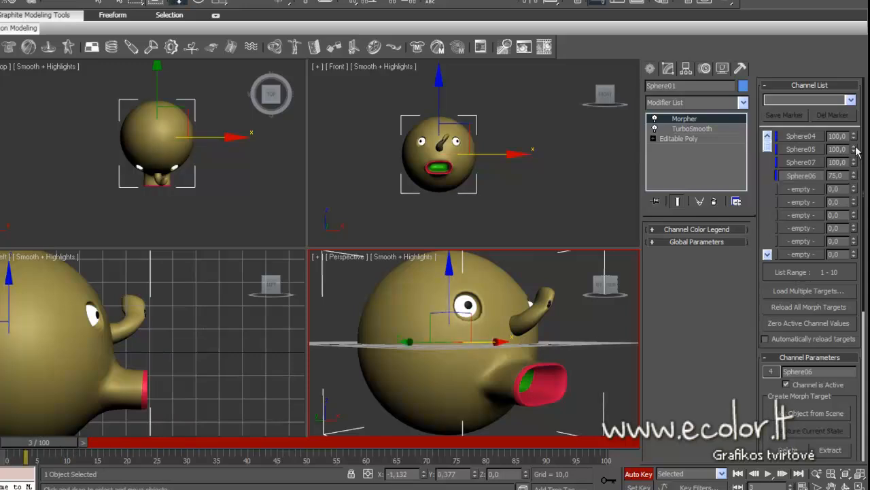
{"action": "left_click_drag", "start_coordinate": [855, 151], "coordinate": [842, 215]}
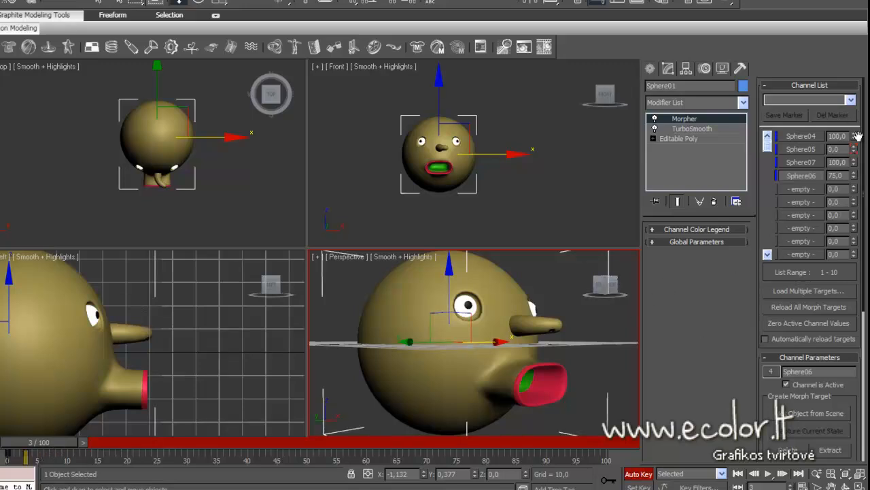
{"action": "left_click_drag", "start_coordinate": [856, 139], "coordinate": [850, 195]}
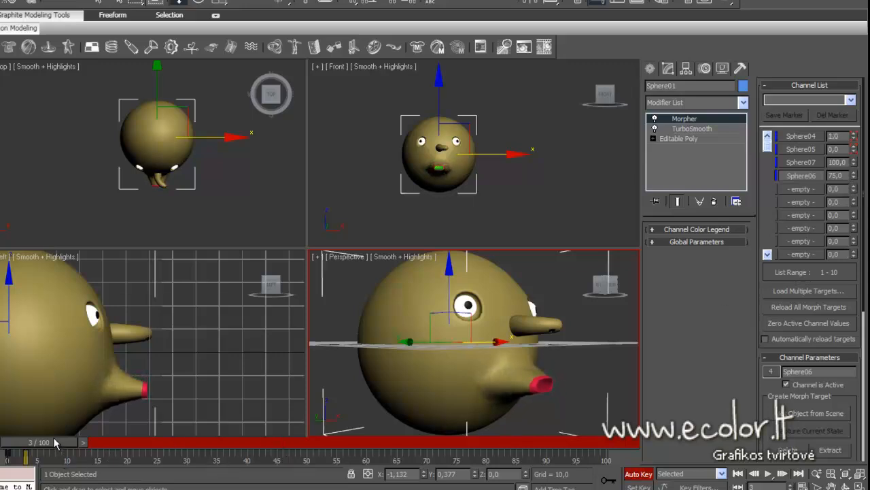
Key Sphere07 at 99 and both Sphere05 and Sphere04 at 100 on frame 6, and Sphere06 at 0 on frame 8.
{"action": "left_click_drag", "start_coordinate": [55, 447], "coordinate": [74, 448]}
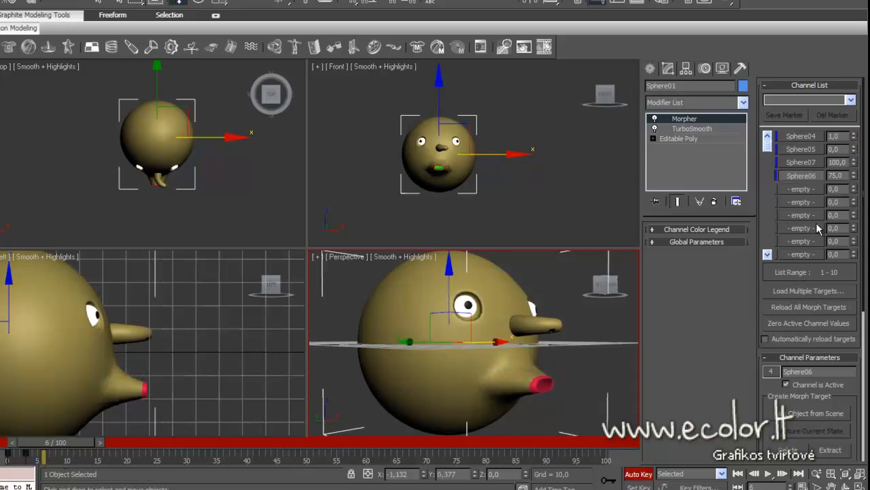
{"action": "left_click", "coordinate": [855, 164]}
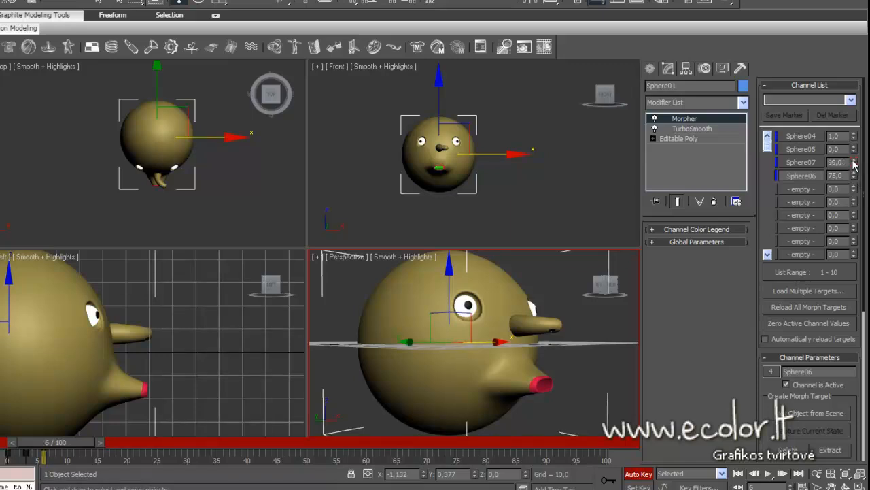
{"action": "left_click_drag", "start_coordinate": [855, 153], "coordinate": [840, 82]}
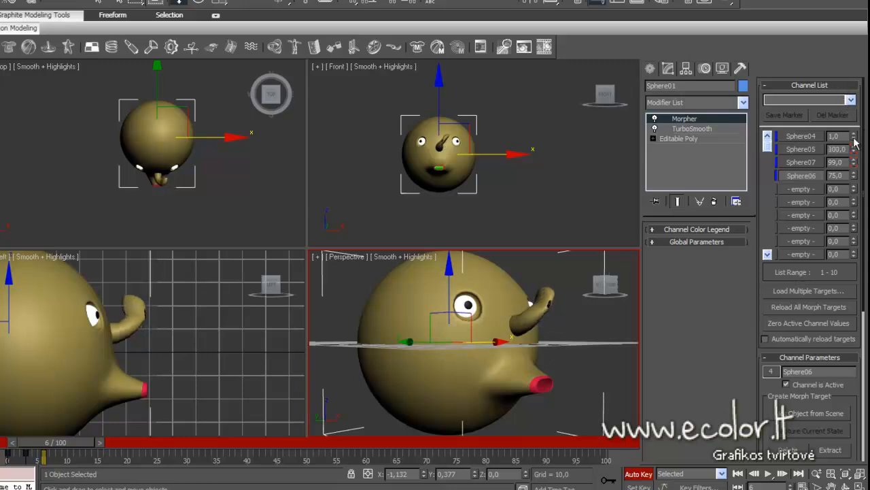
{"action": "left_click_drag", "start_coordinate": [854, 140], "coordinate": [850, 36]}
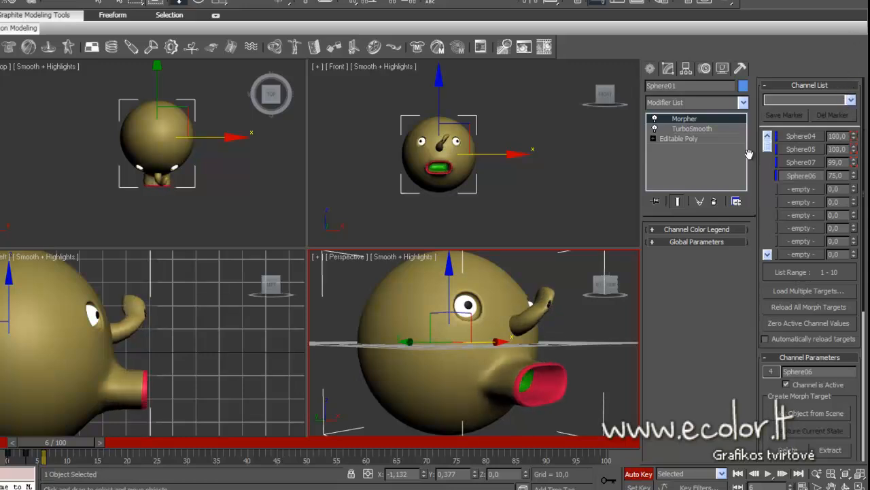
{"action": "left_click_drag", "start_coordinate": [76, 449], "coordinate": [88, 449]}
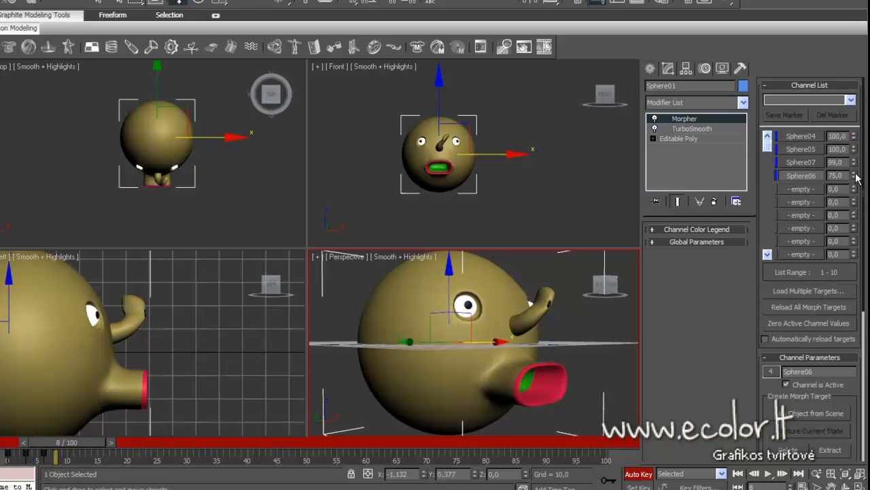
{"action": "left_click_drag", "start_coordinate": [855, 175], "coordinate": [850, 238]}
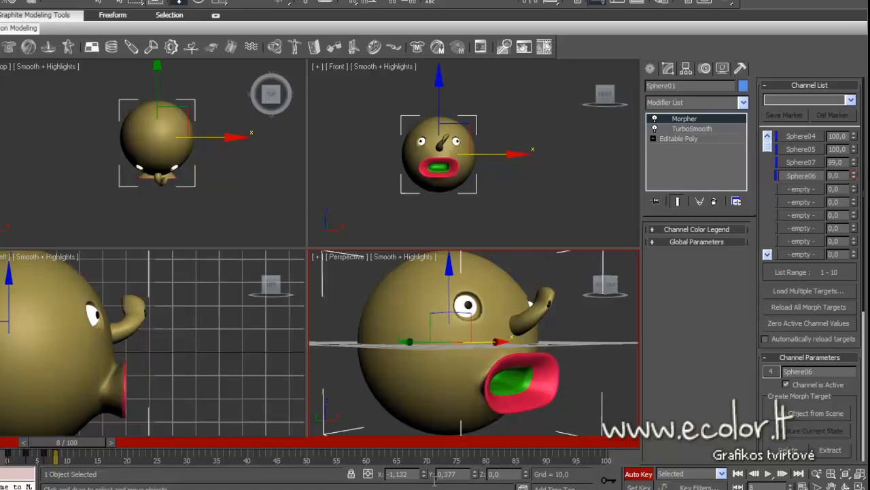
At frame 11, key Sphere06 at 100, Sphere04 at 32, and Sphere05 and Sphere07 at 0.
{"action": "left_click_drag", "start_coordinate": [94, 449], "coordinate": [112, 442]}
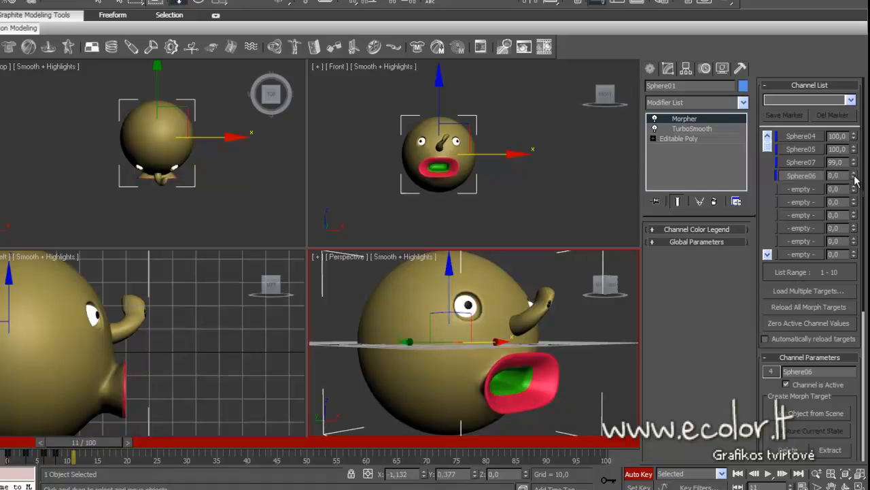
{"action": "left_click_drag", "start_coordinate": [855, 178], "coordinate": [853, 94]}
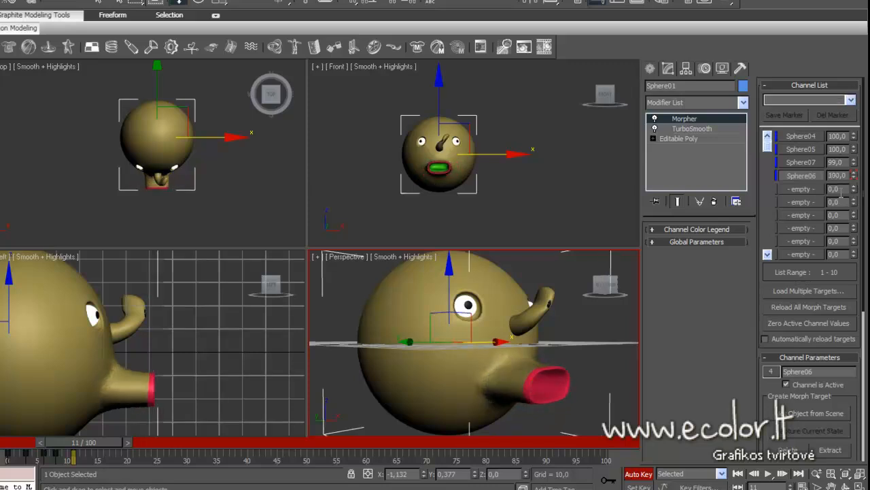
{"action": "left_click_drag", "start_coordinate": [857, 136], "coordinate": [846, 213]}
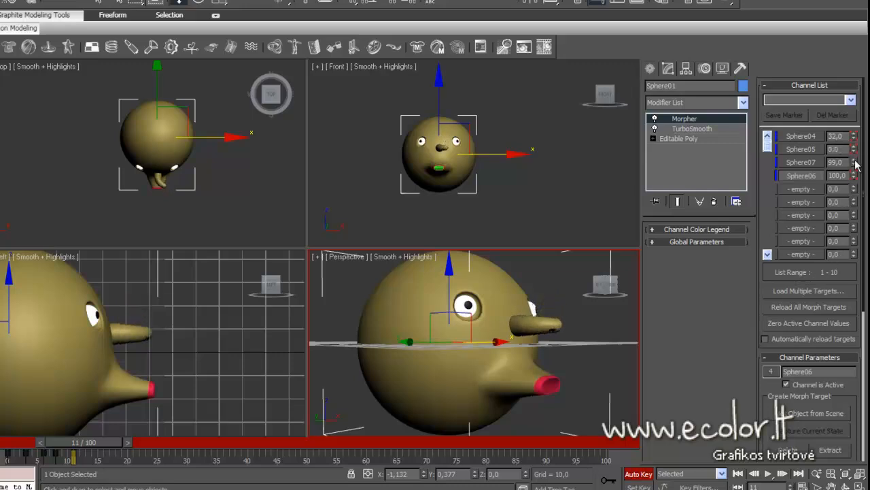
{"action": "left_click_drag", "start_coordinate": [855, 163], "coordinate": [855, 254]}
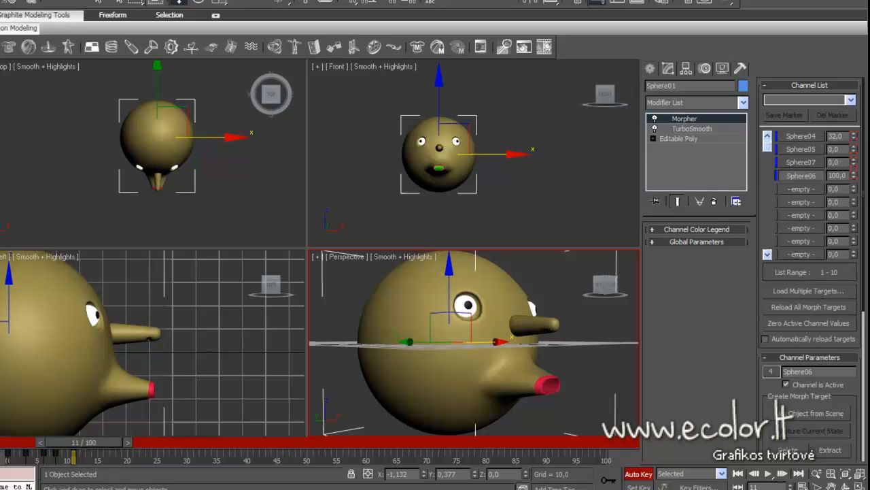
At frame 14, key the Sphere04 channel at 100 and lower Sphere06, and advance to about frame 17.
{"action": "left_click_drag", "start_coordinate": [106, 446], "coordinate": [123, 445]}
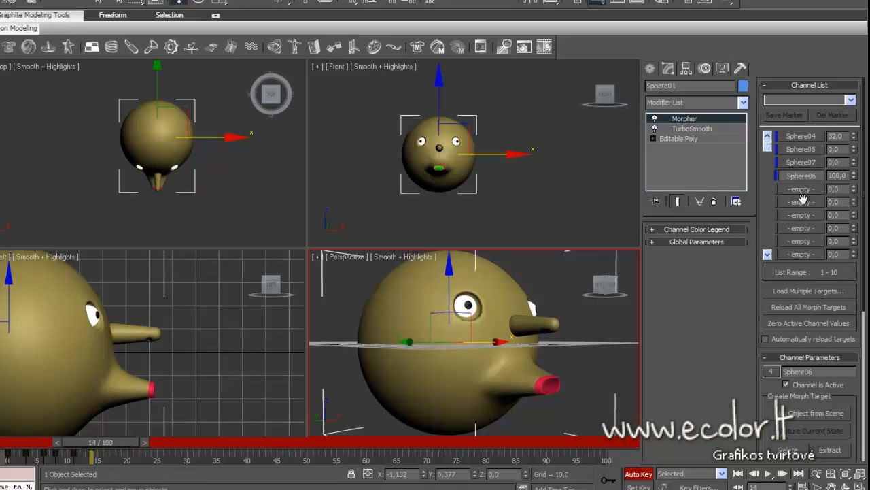
{"action": "left_click_drag", "start_coordinate": [856, 139], "coordinate": [846, 72]}
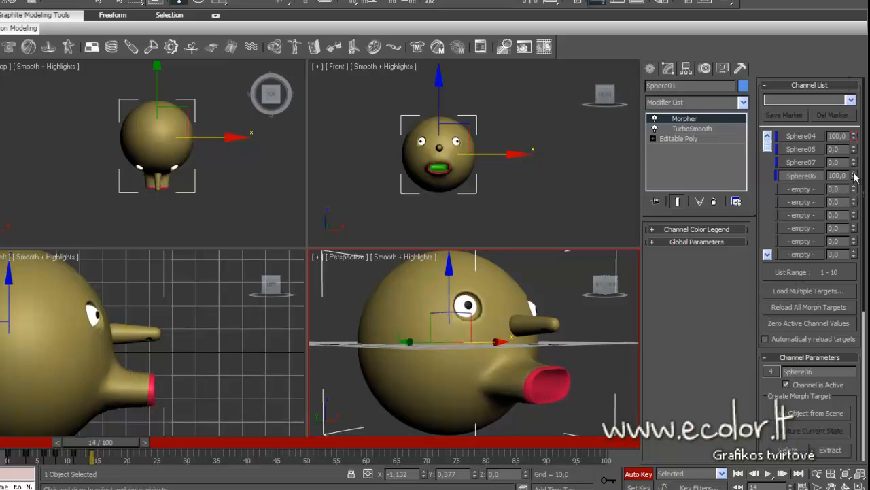
{"action": "left_click_drag", "start_coordinate": [854, 174], "coordinate": [857, 227]}
{"action": "left_click_drag", "start_coordinate": [121, 444], "coordinate": [138, 448]}
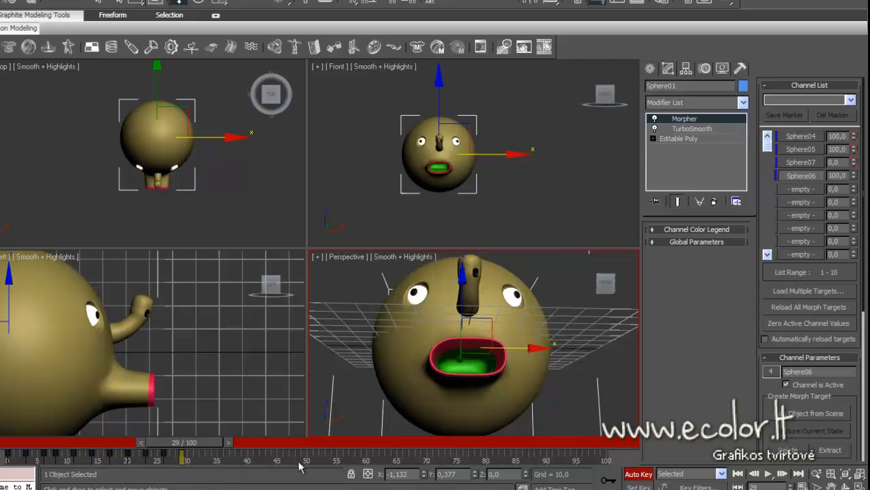
Turn off Auto Key and duplicate all the head's keyframes twice along the timeline, with copies starting at about frames 29 and 61.
{"action": "left_click", "coordinate": [638, 474]}
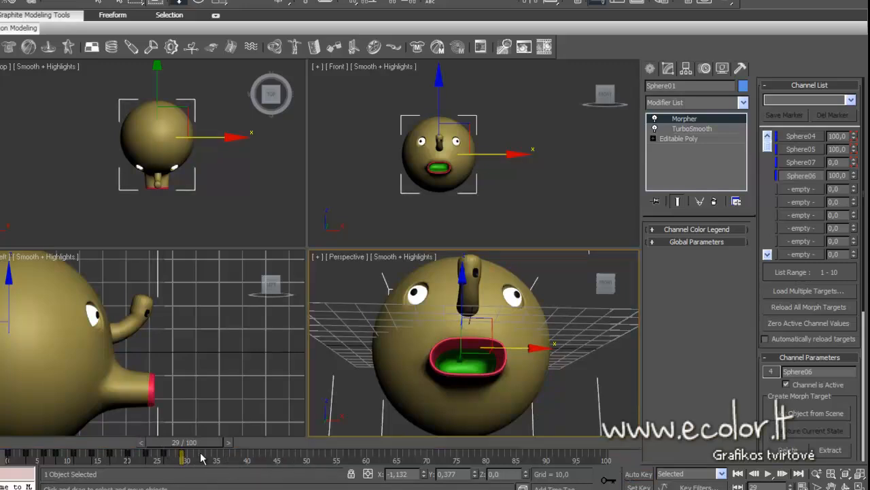
{"action": "left_click_drag", "start_coordinate": [199, 454], "coordinate": [1, 483]}
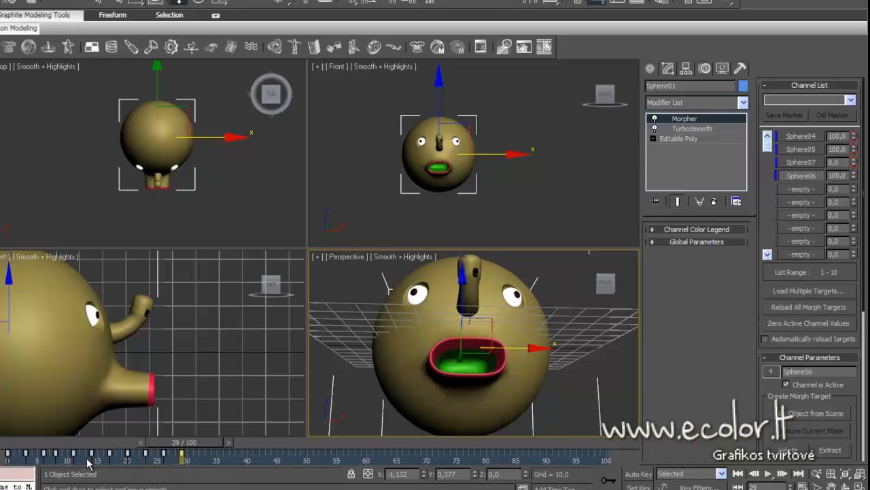
{"action": "left_click_drag", "start_coordinate": [91, 453], "coordinate": [266, 454], "text": "shift"}
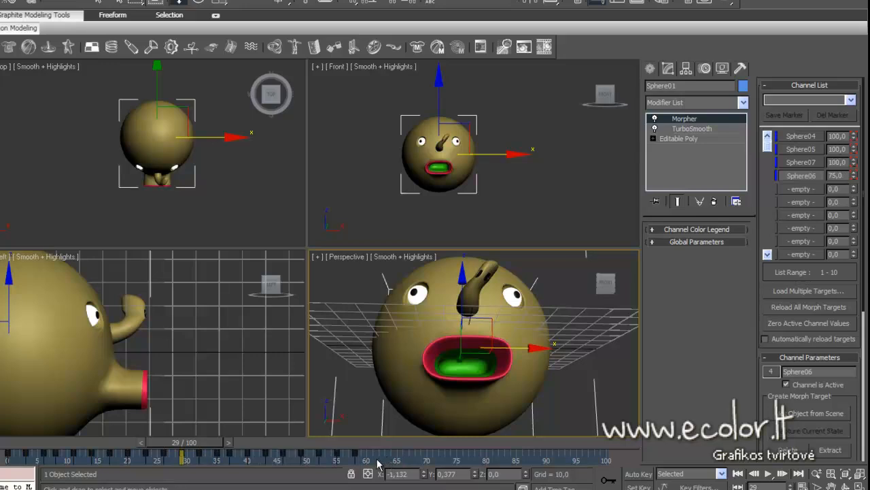
{"action": "left_click_drag", "start_coordinate": [373, 462], "coordinate": [13, 481]}
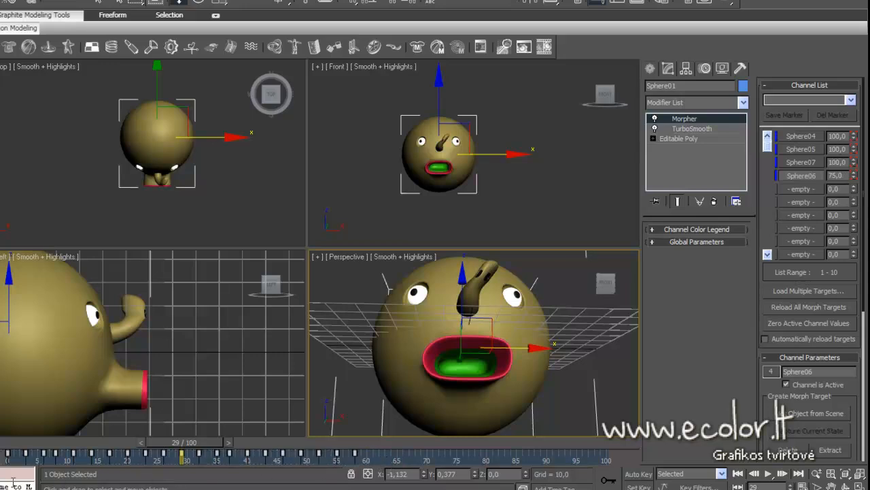
{"action": "left_click_drag", "start_coordinate": [127, 453], "coordinate": [484, 462], "text": "shift"}
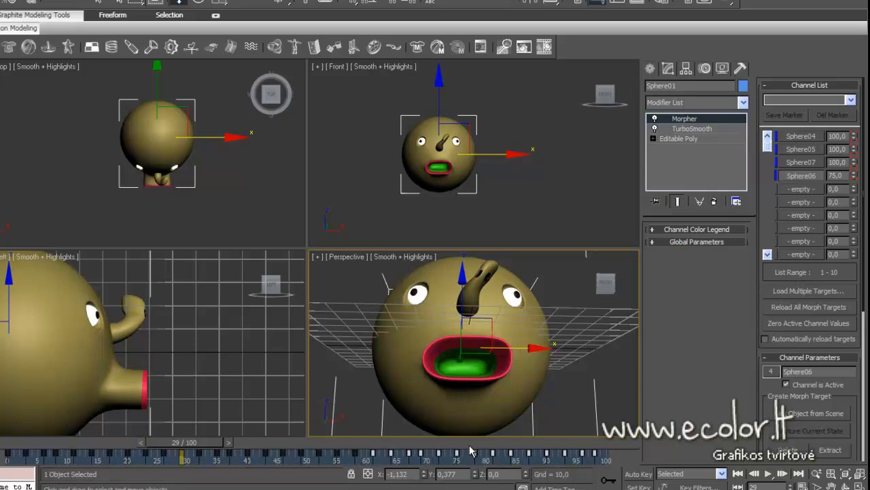
Deselect the head, play the facial animation in the Perspective view from the front and an angled side view, and stop at frame 33.
{"action": "left_click", "coordinate": [601, 400]}
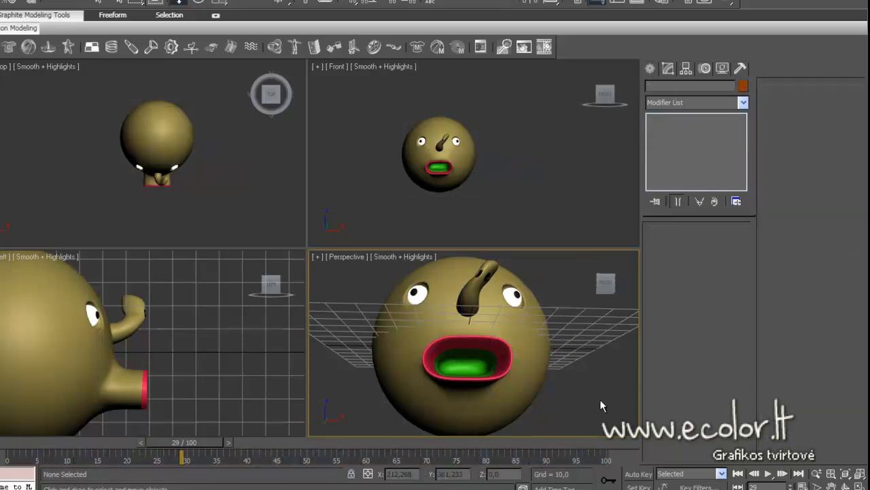
{"action": "left_click", "coordinate": [769, 474]}
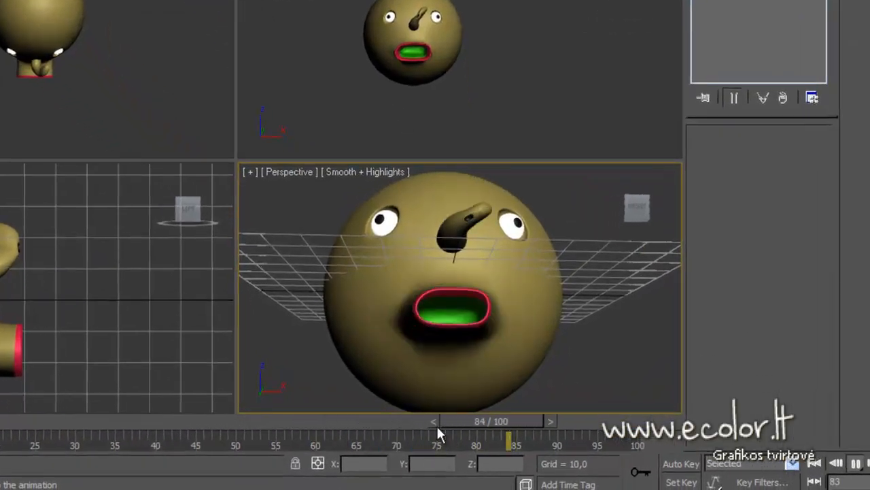
{"action": "left_click_drag", "start_coordinate": [635, 206], "coordinate": [663, 221]}
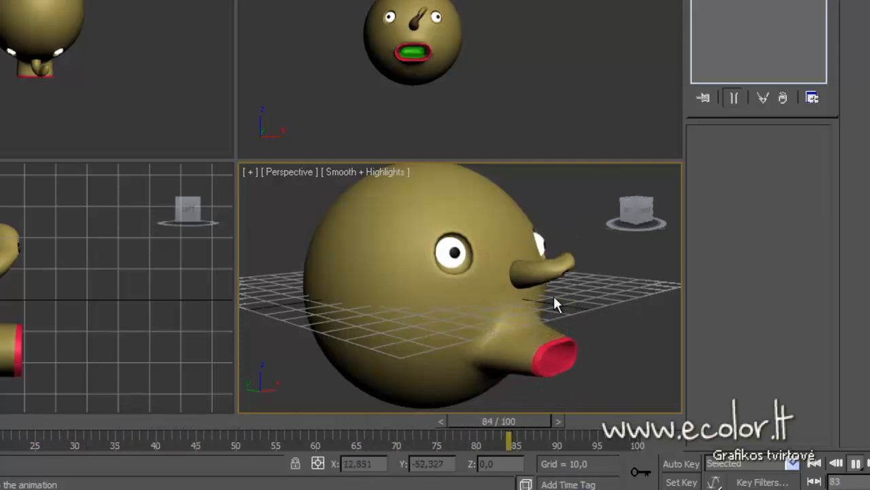
{"action": "left_click", "coordinate": [855, 464]}
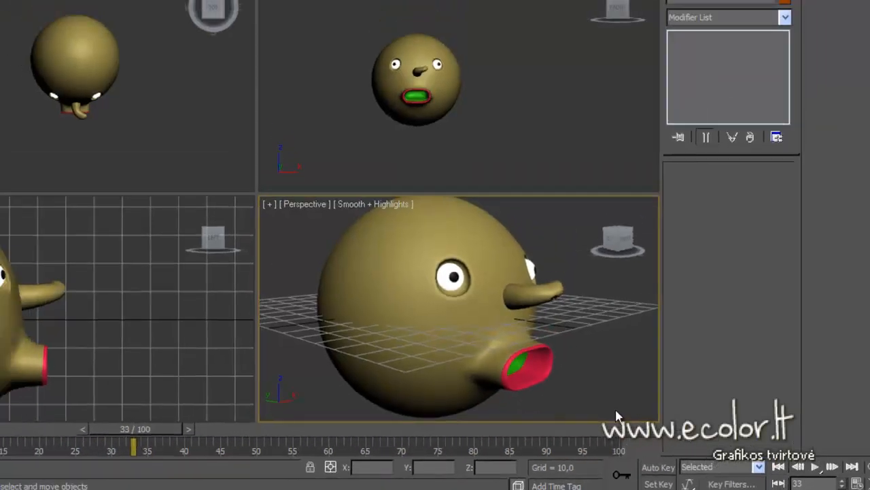
Select the head, set its Sphere05 Morpher channel to 100 at frame 33, and inspect the raised nose from the other side.
{"action": "left_click", "coordinate": [458, 316]}
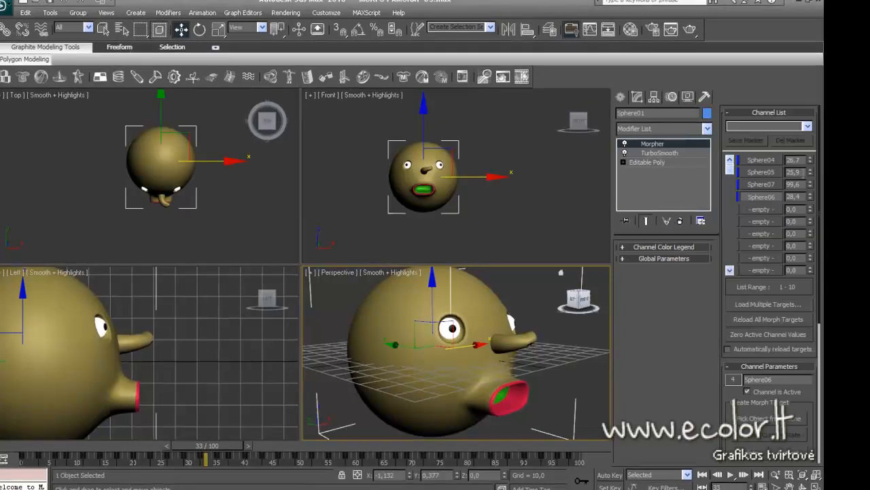
{"action": "left_click_drag", "start_coordinate": [810, 172], "coordinate": [793, 113]}
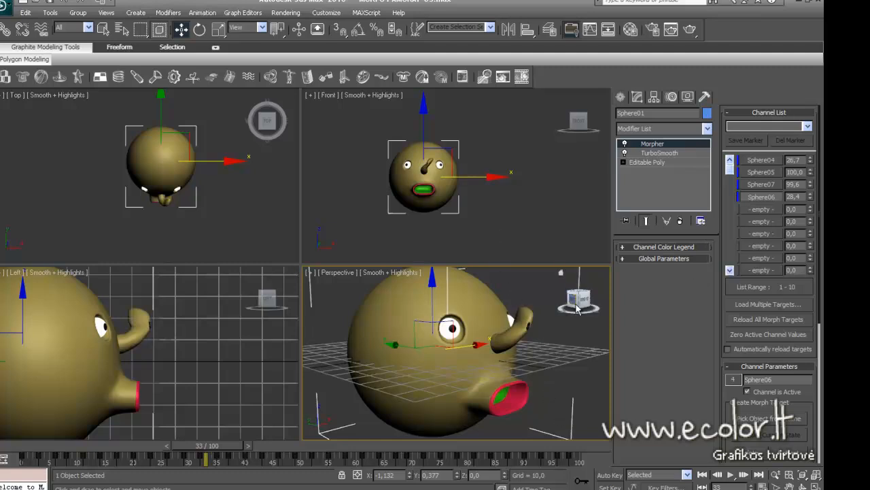
{"action": "left_click_drag", "start_coordinate": [577, 305], "coordinate": [499, 365]}
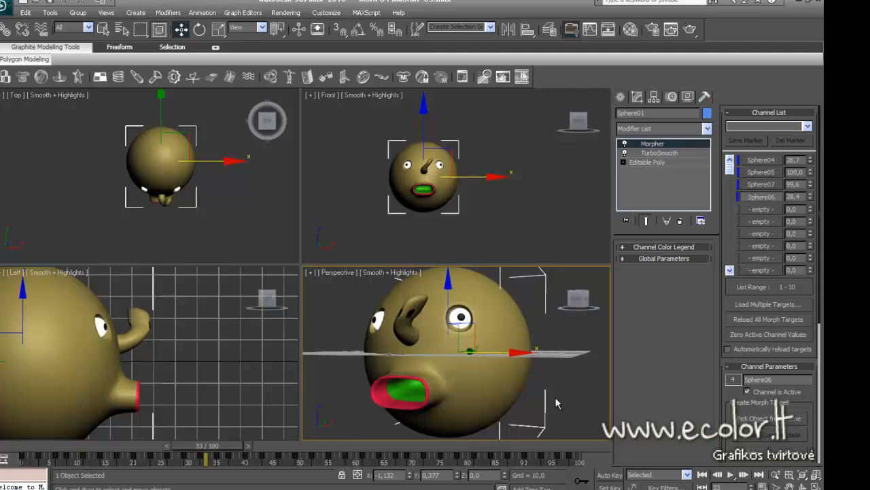